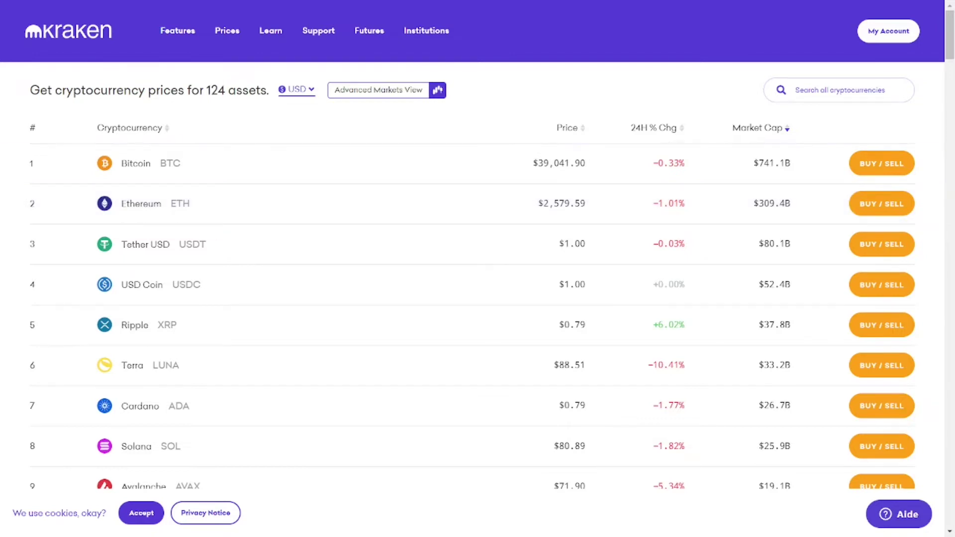
- Switch the display currency of the cryptocurrency price list to EUR
drag(207, 90, 230, 80)
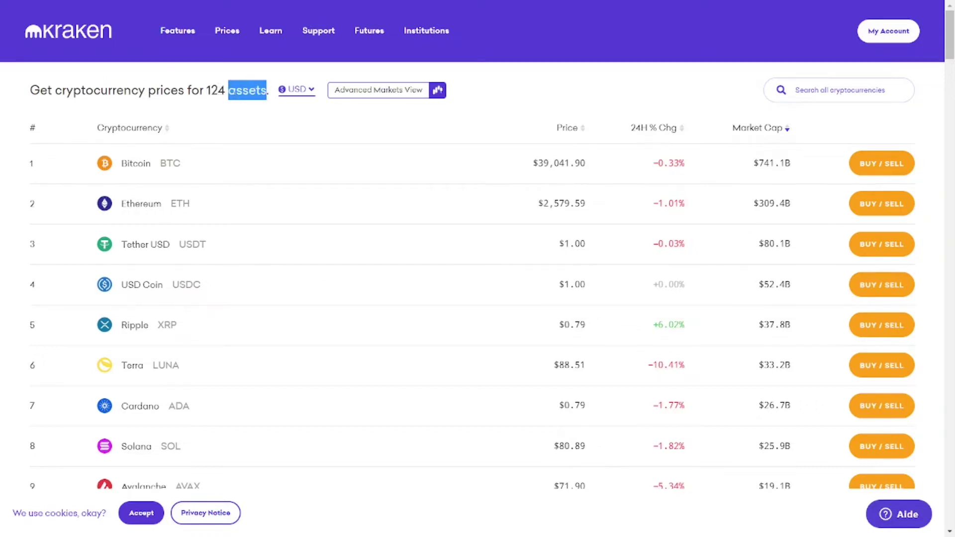
click(297, 89)
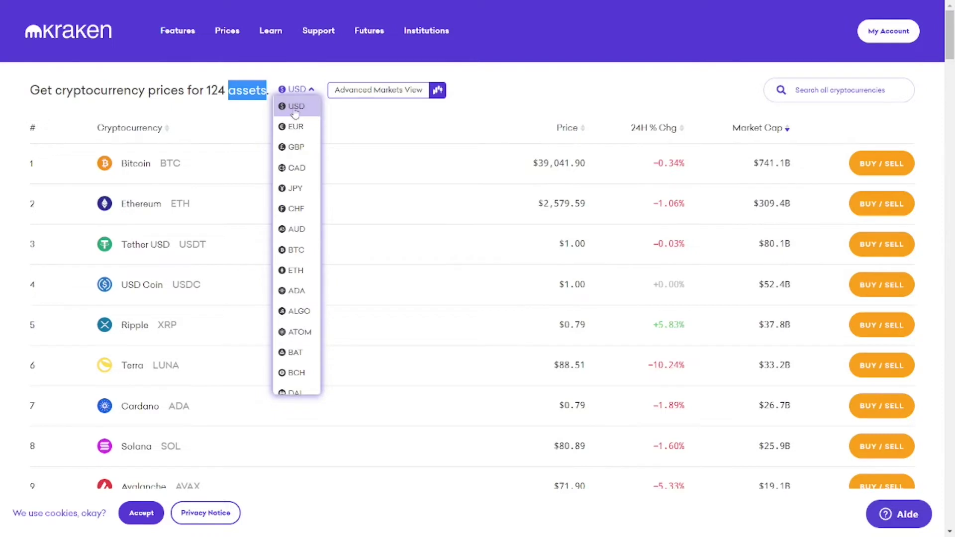
click(298, 127)
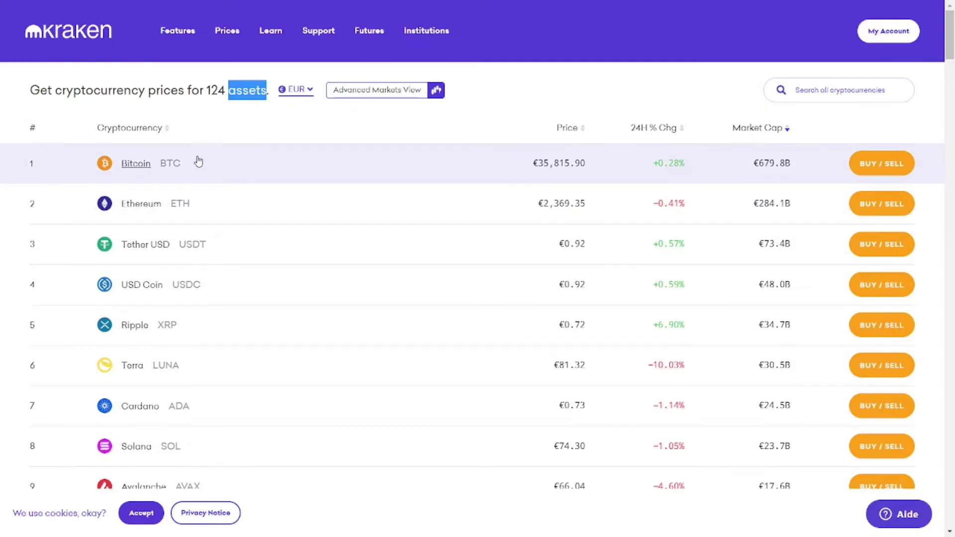
- Examine the list of supported cryptocurrencies with their prices, 24-hour changes and market caps, and return to its beginning
scroll(198, 162, down, 6)
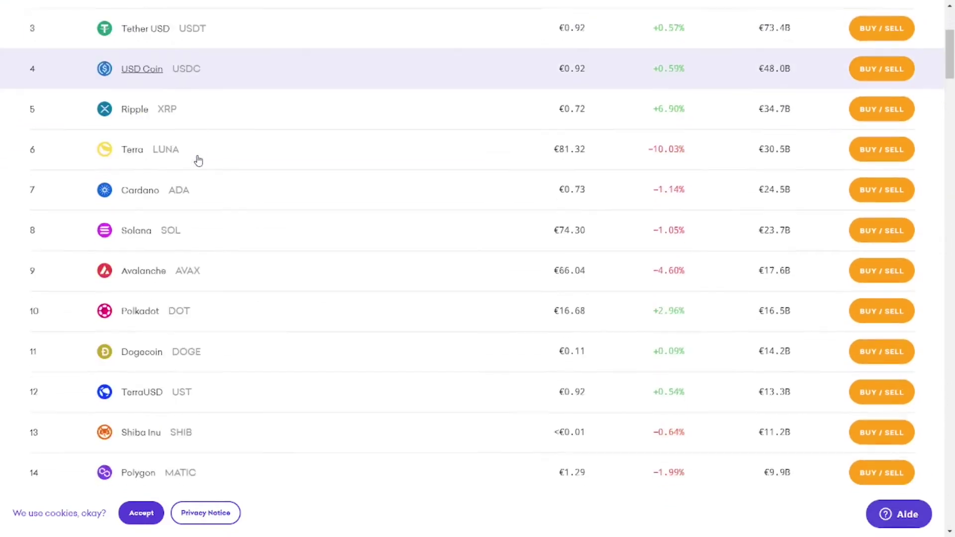
scroll(306, 234, down, 3)
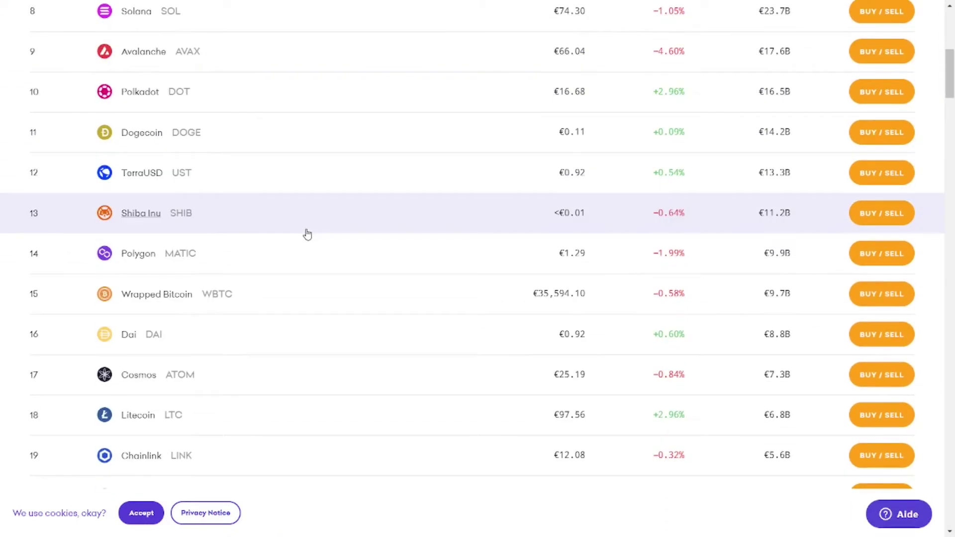
scroll(307, 234, down, 5)
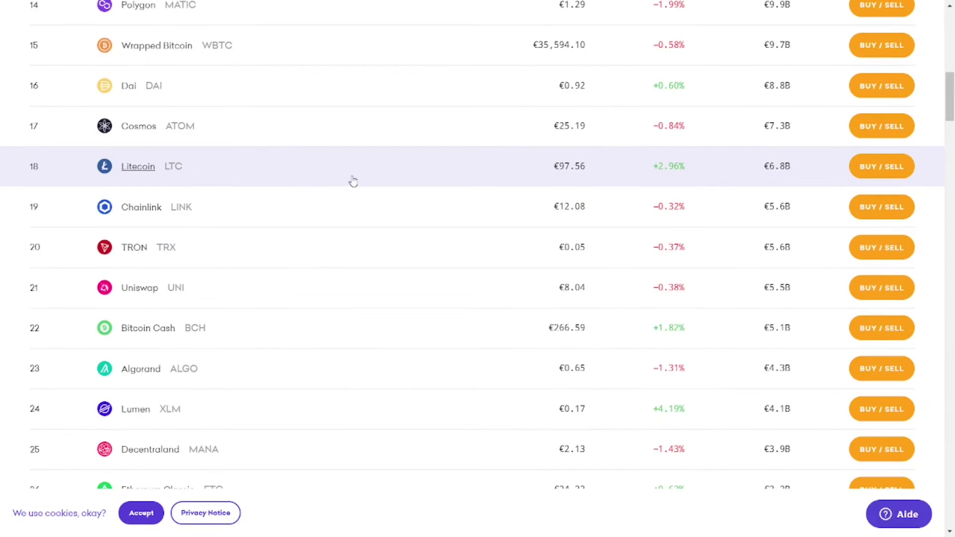
scroll(352, 181, up, 14)
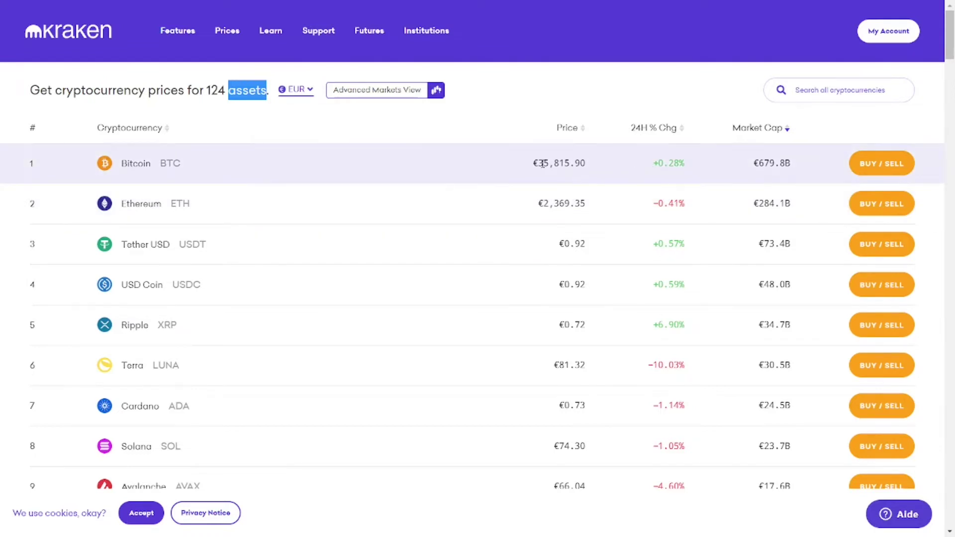
scroll(782, 216, down, 20)
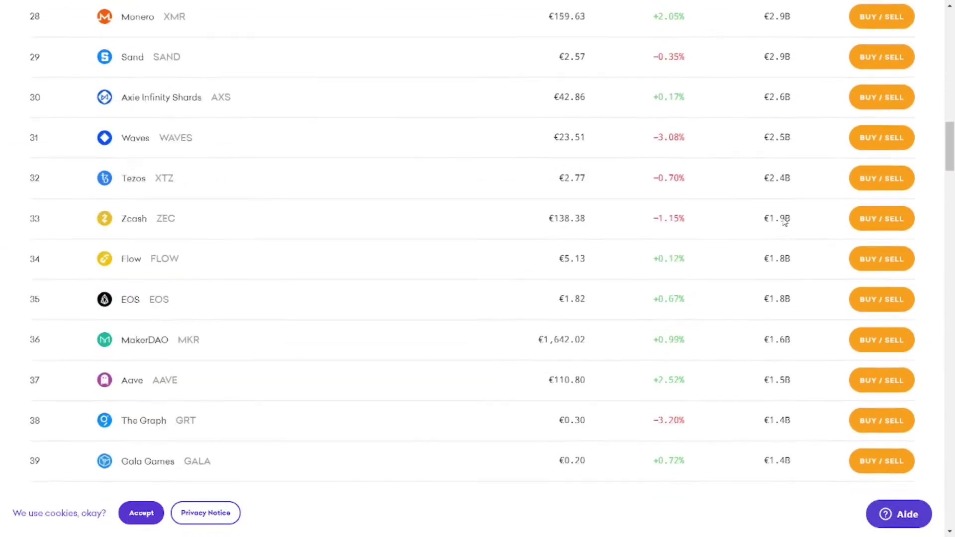
scroll(784, 219, down, 20)
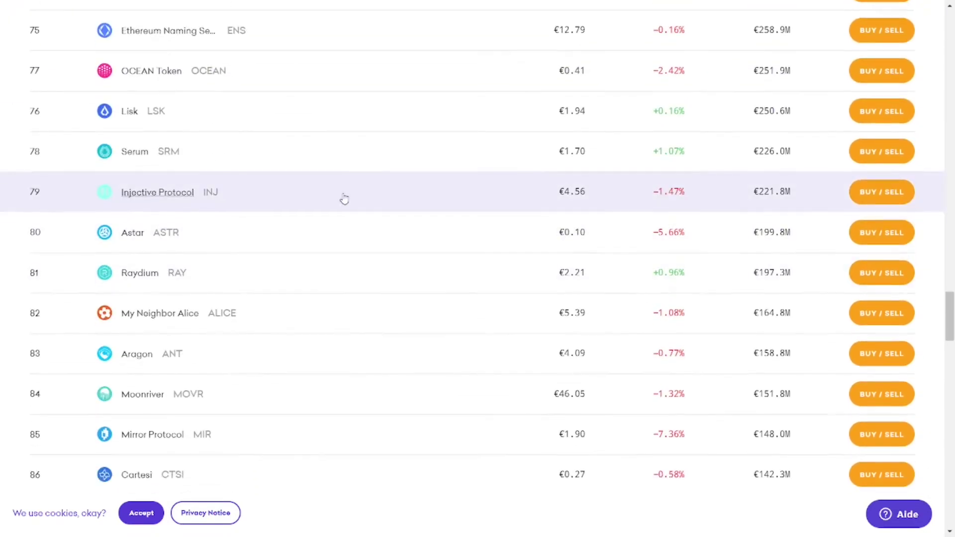
scroll(322, 194, down, 15)
scroll(318, 187, up, 20)
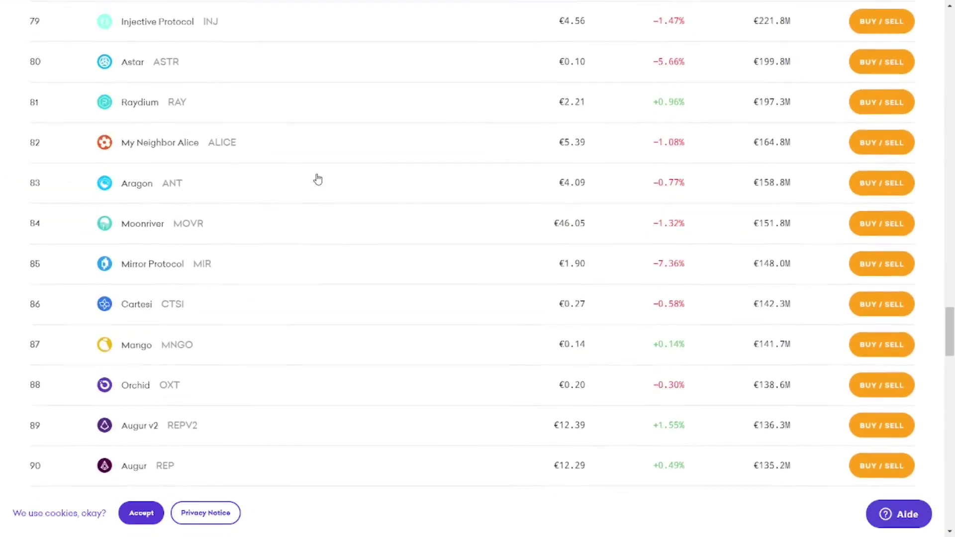
scroll(317, 179, up, 20)
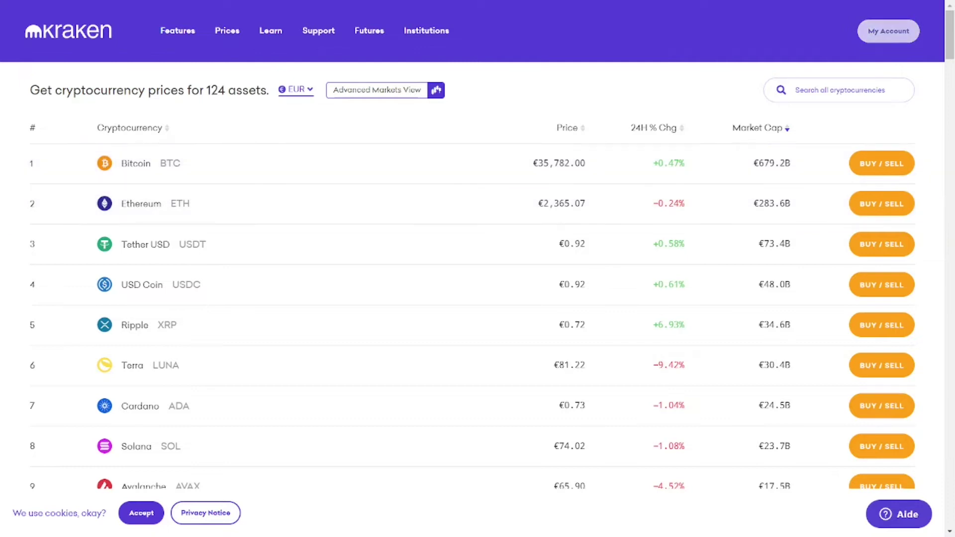
- Open the account dashboard and dismiss the announcement about newly listed coins
click(885, 33)
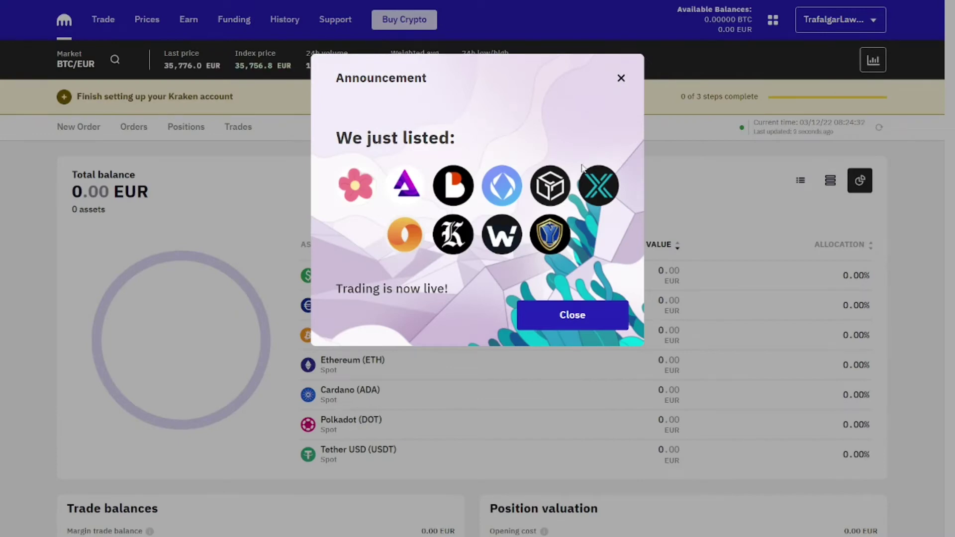
click(562, 312)
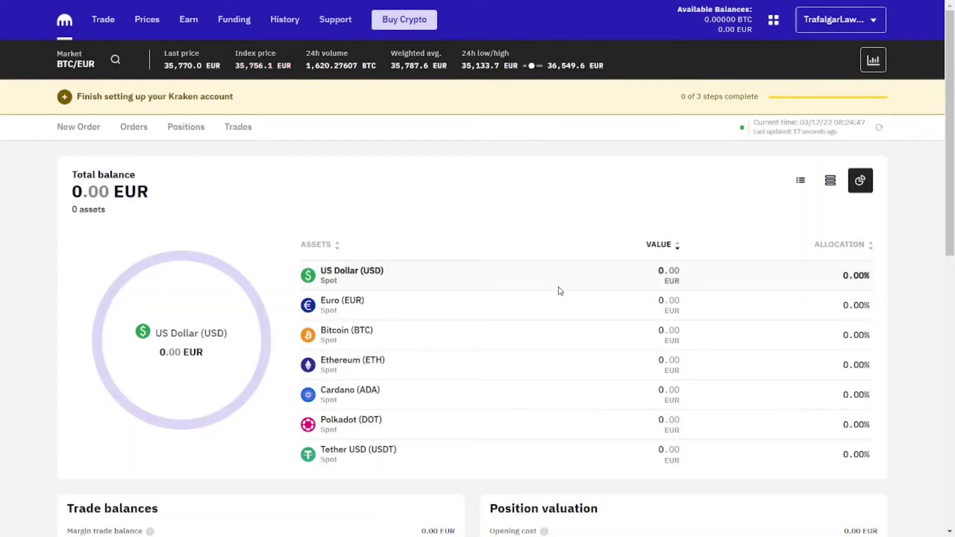
- Review the dashboard's asset and trade balances, position valuation, fee schedule with current and next fees, and ledger
scroll(560, 273, down, 3)
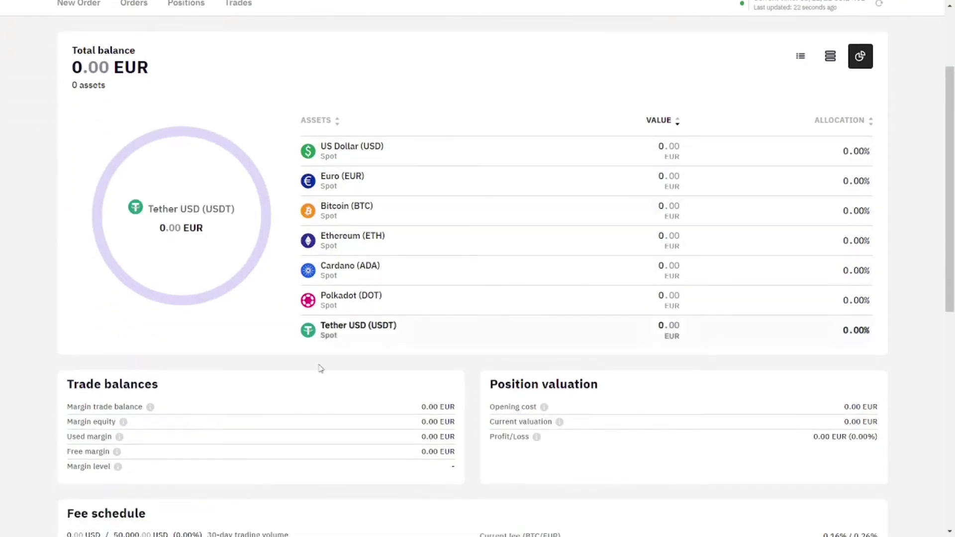
scroll(217, 355, down, 2)
scroll(151, 351, down, 2)
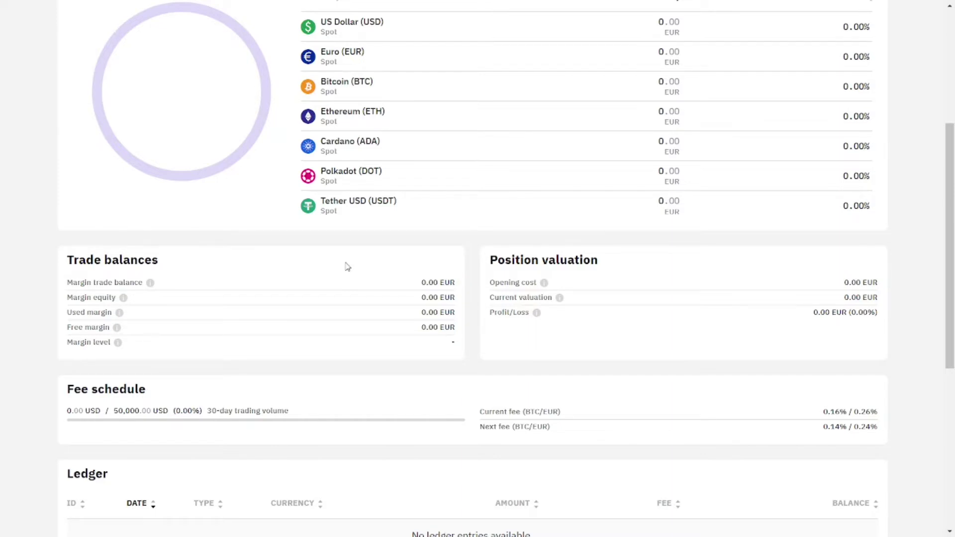
scroll(347, 264, up, 1)
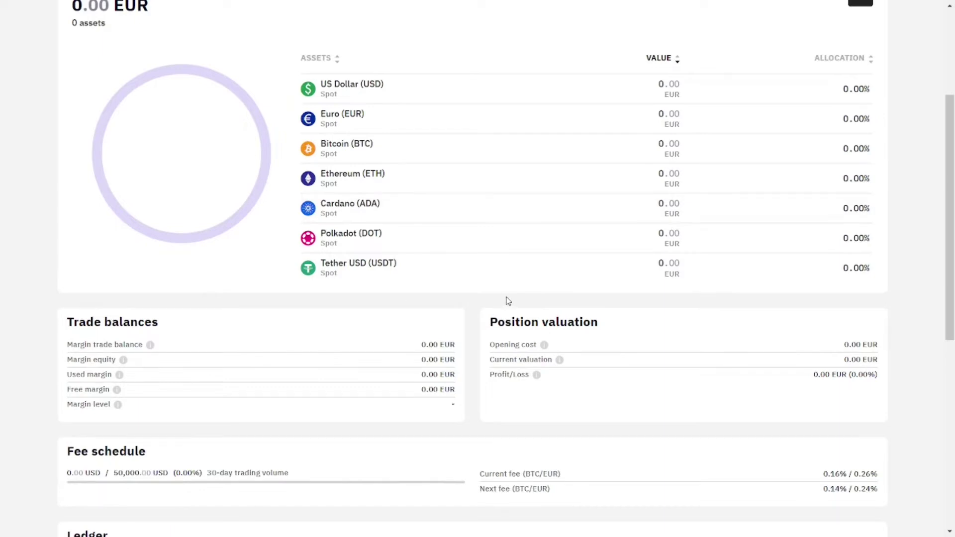
scroll(507, 301, down, 1)
scroll(475, 330, down, 1)
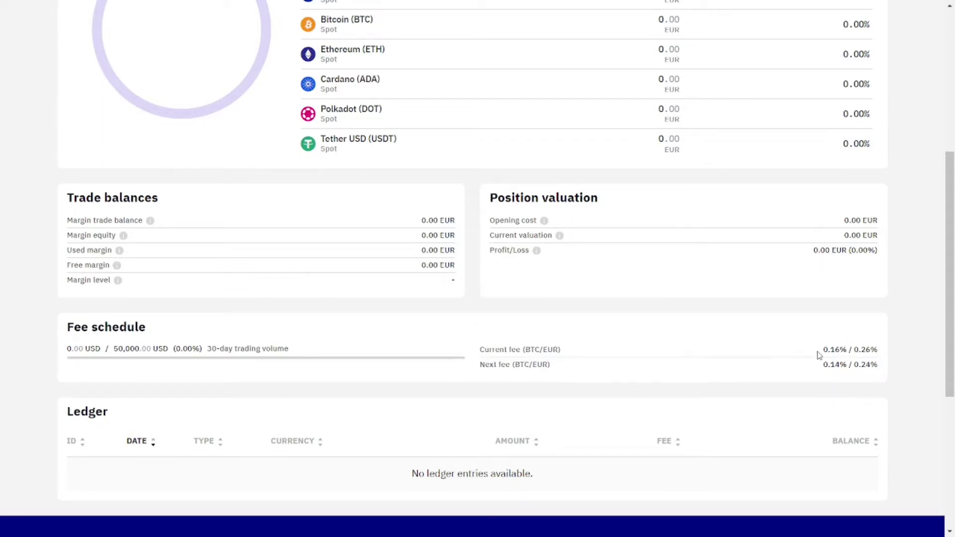
drag(884, 350, 823, 354)
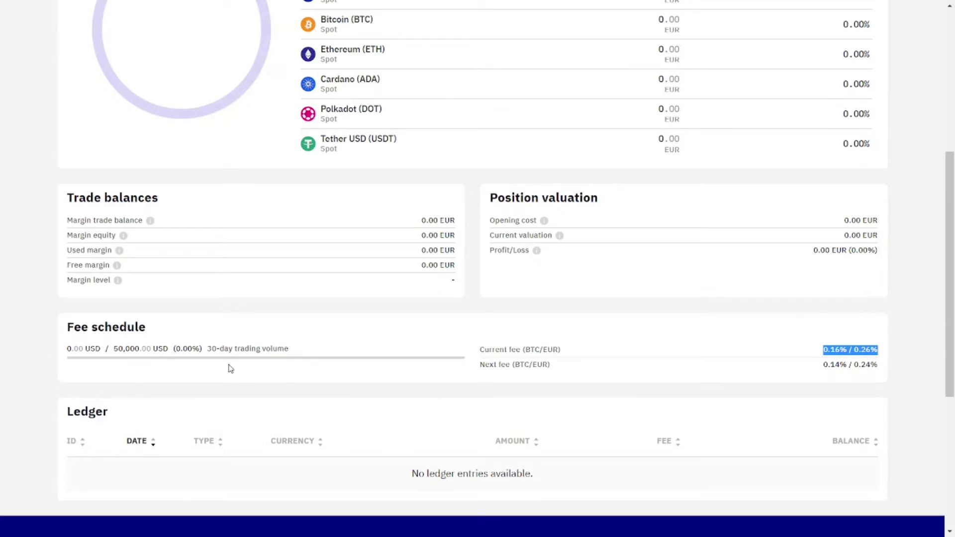
drag(823, 366, 884, 369)
click(890, 363)
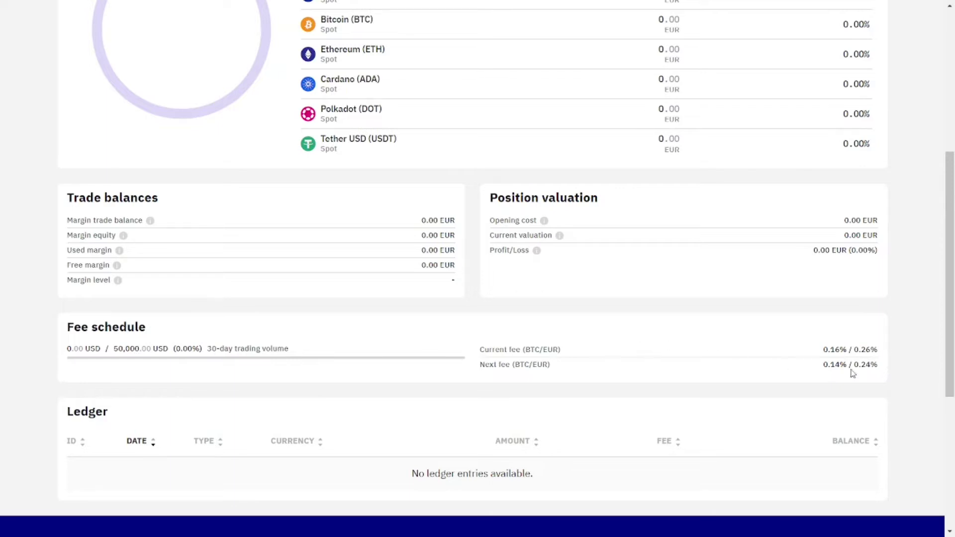
scroll(612, 409, down, 2)
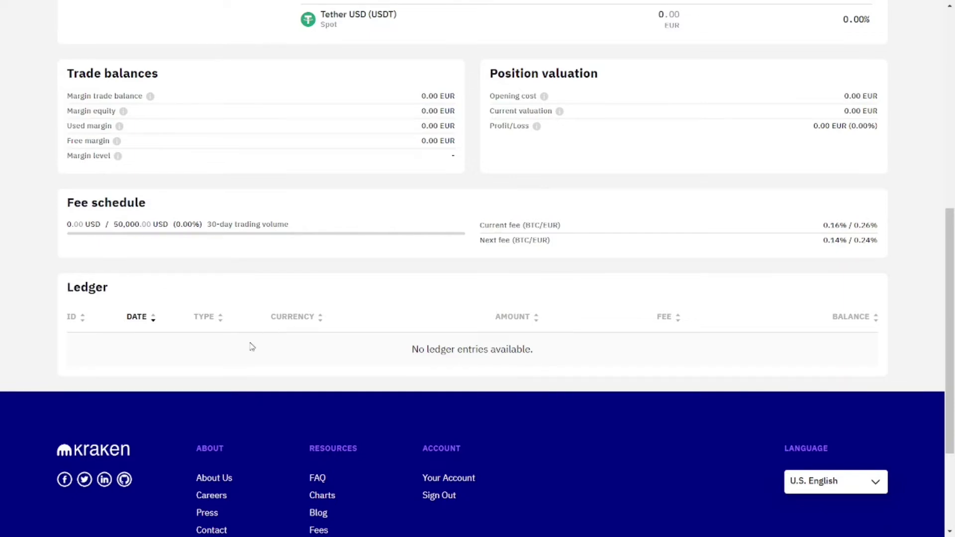
scroll(249, 348, up, 2)
scroll(257, 338, up, 6)
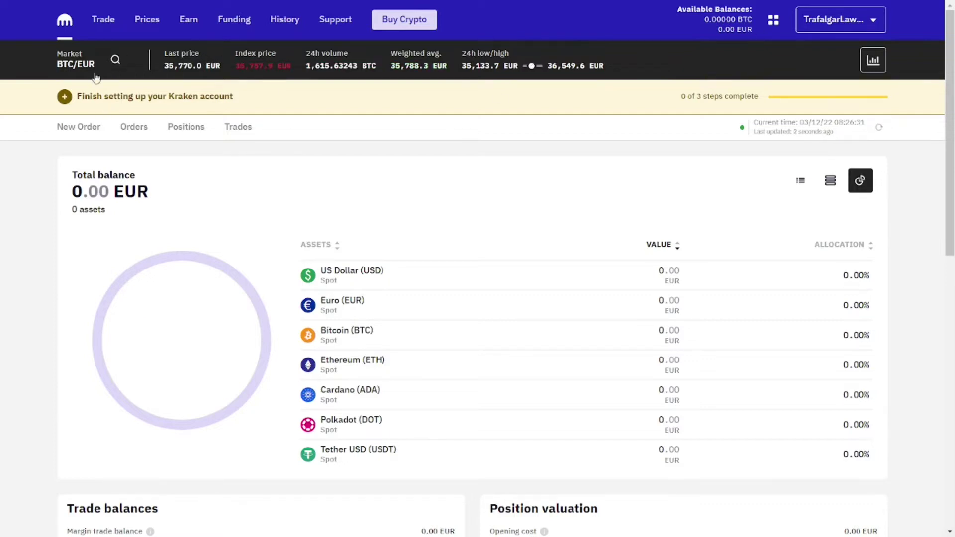
- Open the trading-pair search, browse the EUR markets and filter the list to BTC pairs
click(115, 60)
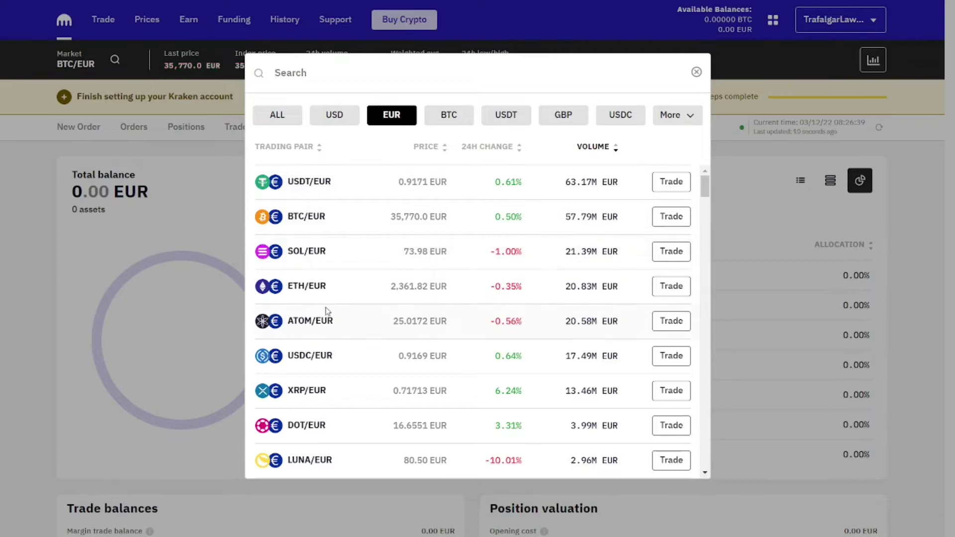
scroll(326, 294, down, 5)
scroll(328, 294, up, 5)
click(447, 122)
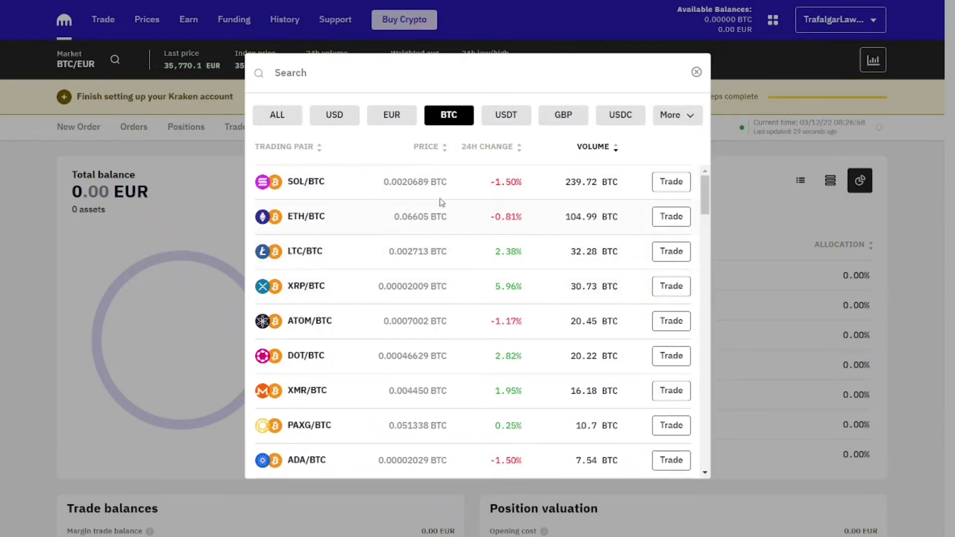
- Filter the trading pairs to USDT and examine the whole list of available markets
click(512, 114)
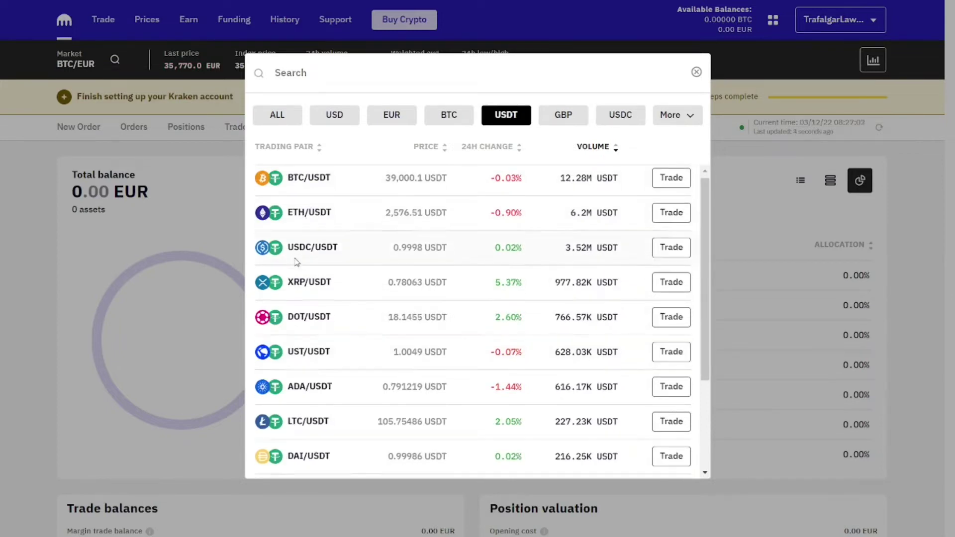
scroll(374, 271, down, 3)
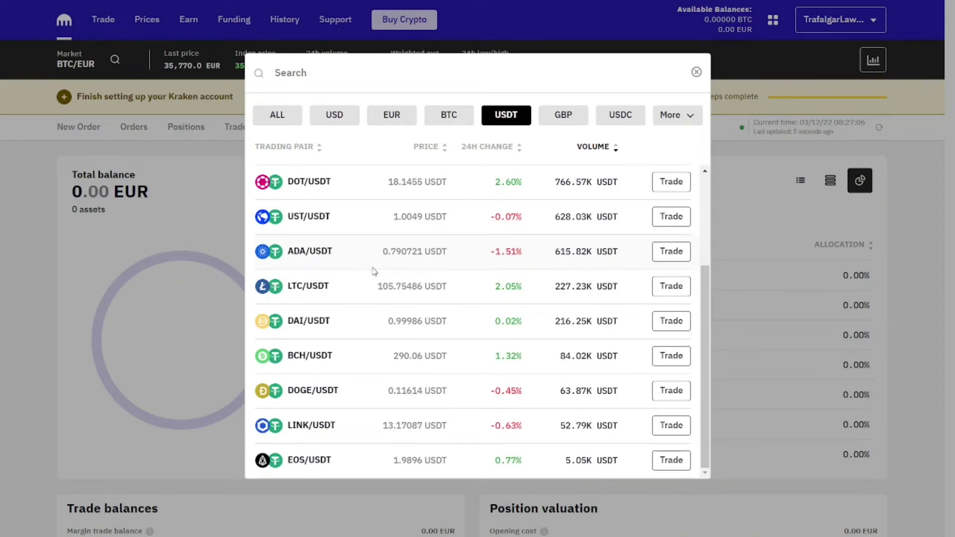
scroll(373, 271, up, 3)
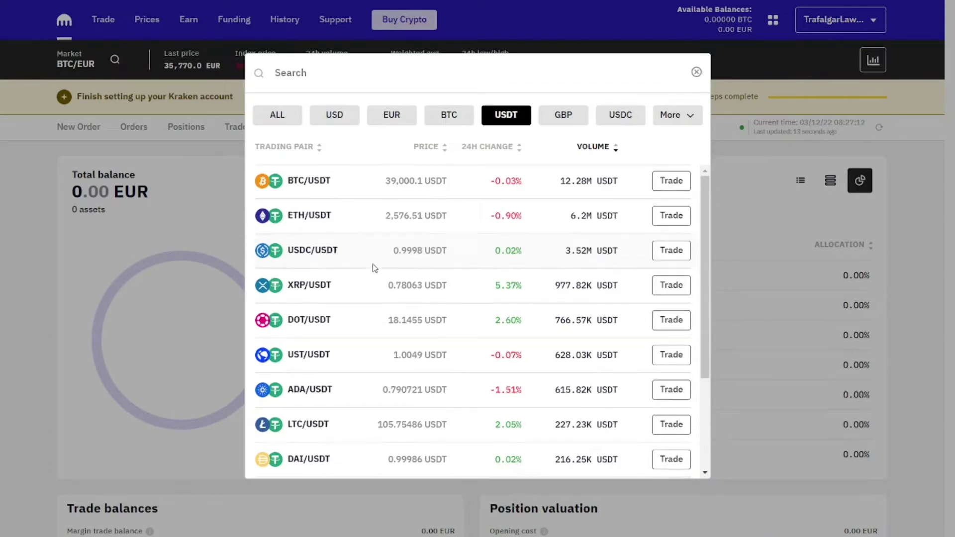
scroll(374, 269, down, 3)
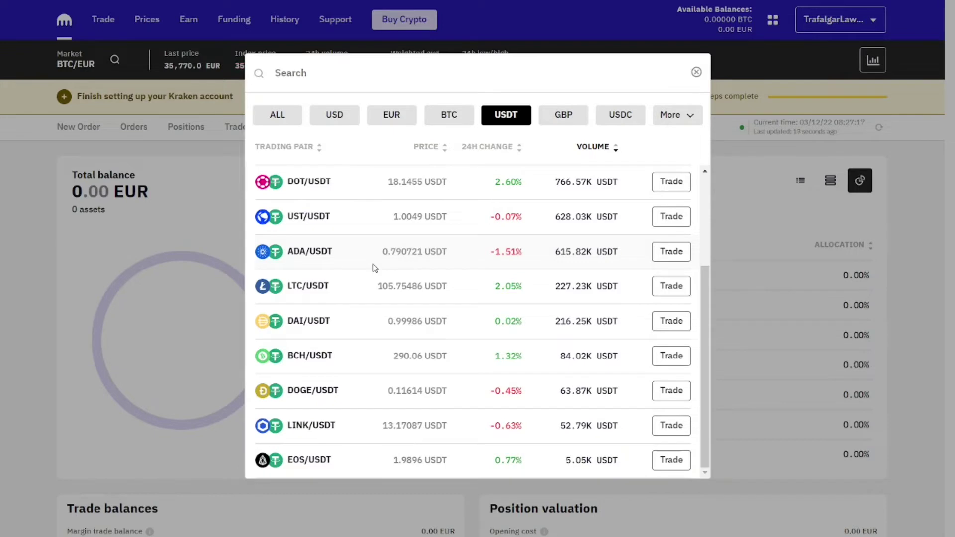
scroll(374, 268, up, 3)
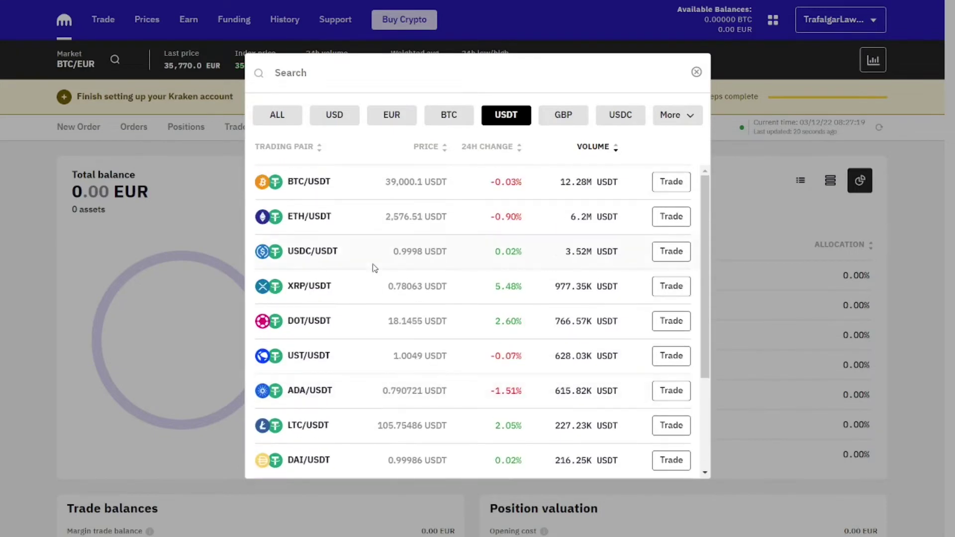
scroll(288, 268, down, 3)
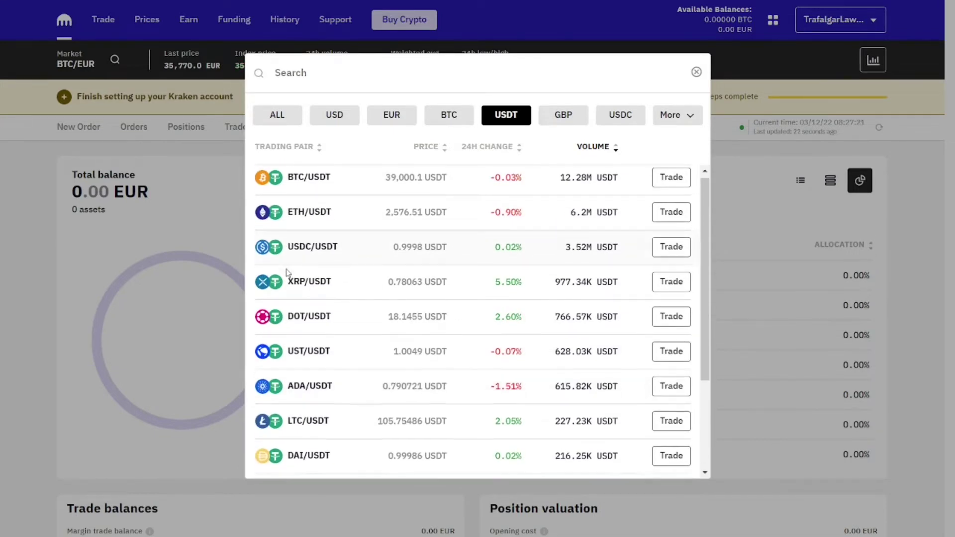
scroll(289, 238, up, 3)
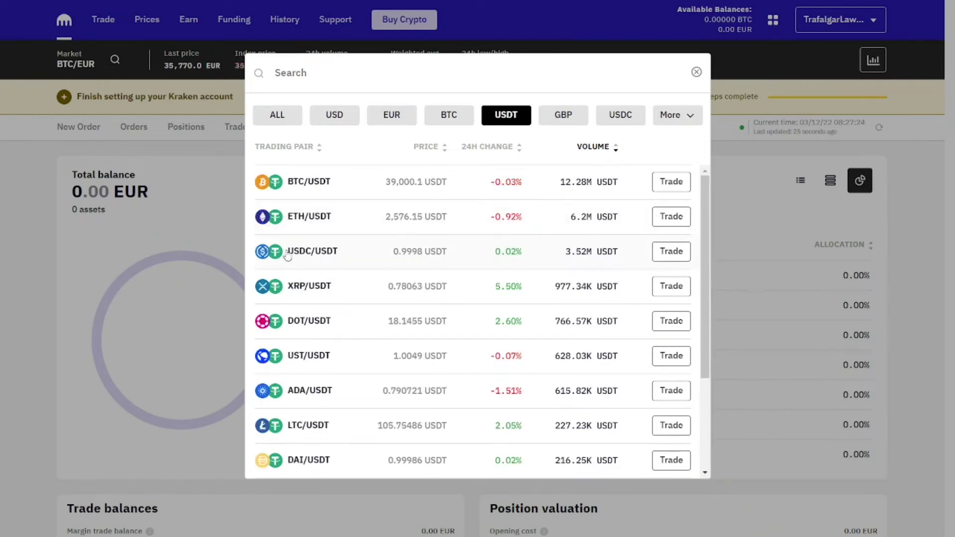
- Search the trading pairs for kusama against BTC and clear the search text
click(309, 75)
text(kusa)
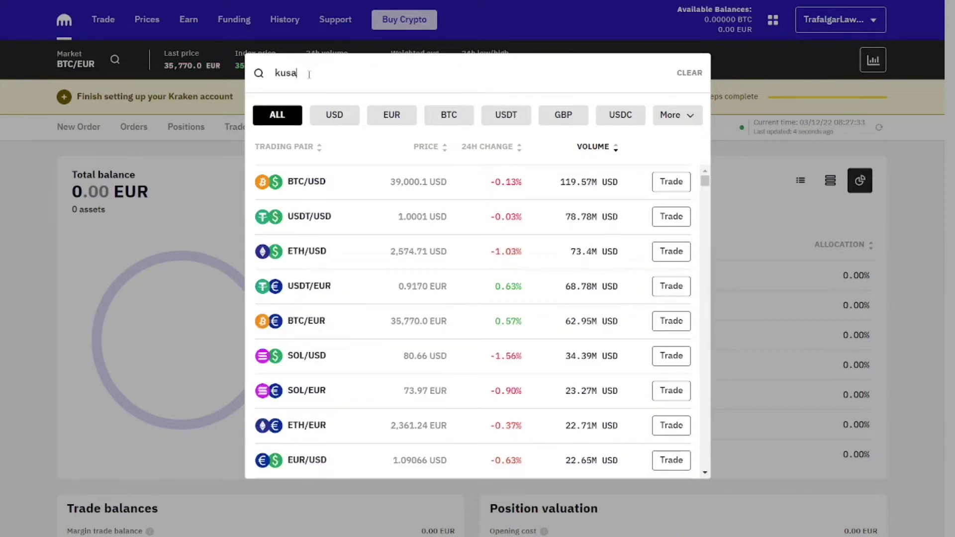
text(ma)
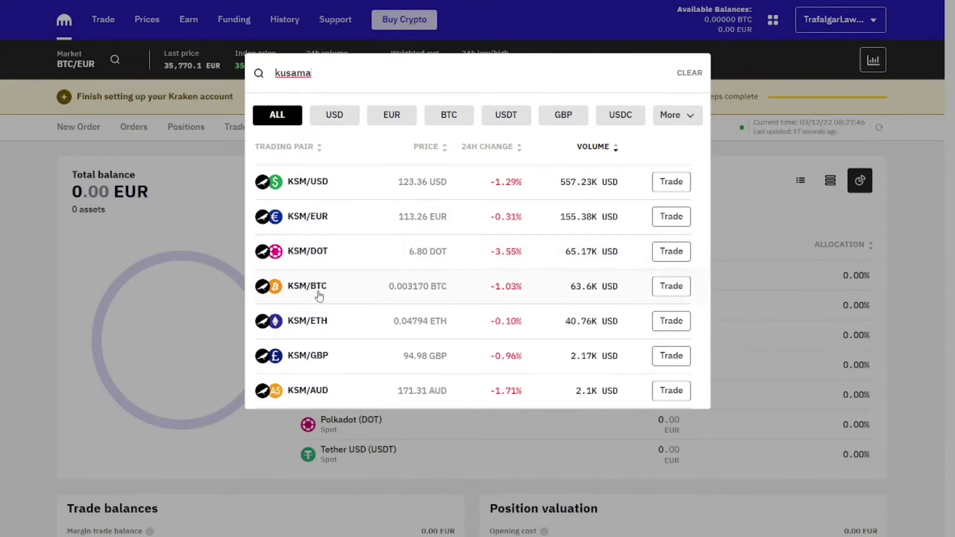
click(444, 117)
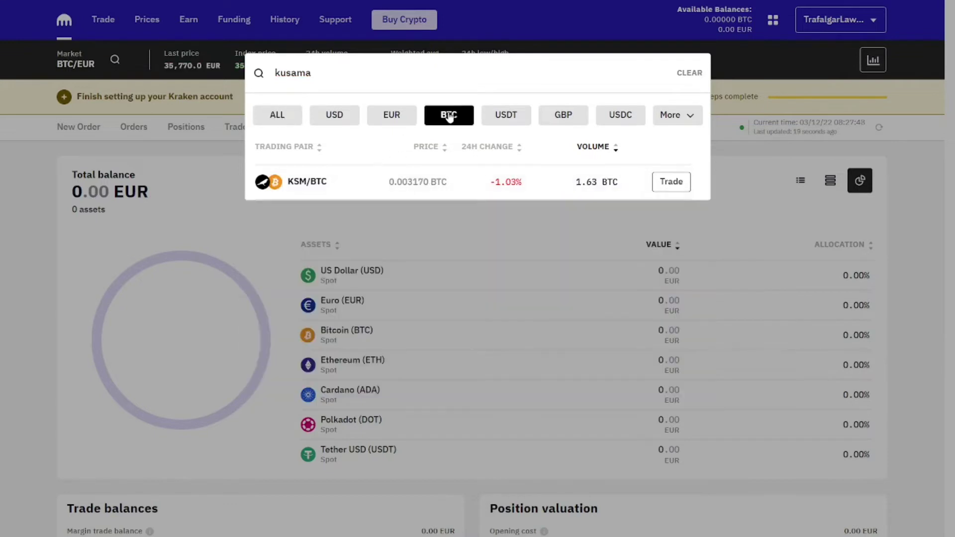
drag(327, 72, 267, 73)
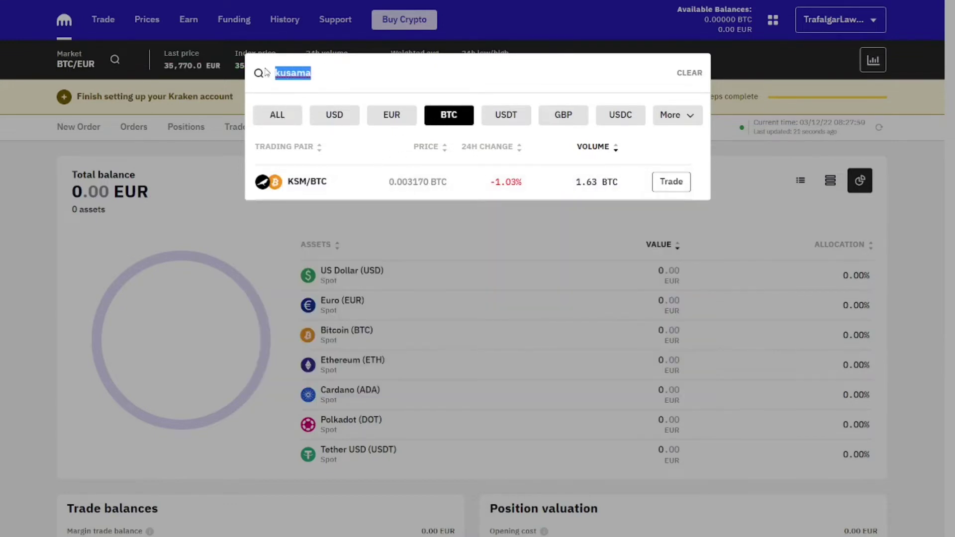
key(BackSpace)
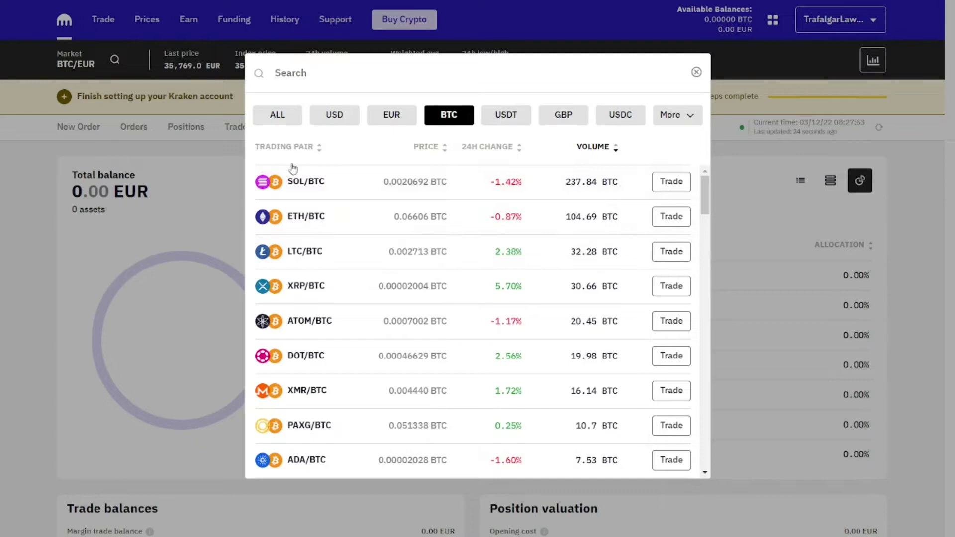
- Browse the BTC trading pairs, close the pair search and open the new-order form for BTC/EUR
scroll(308, 211, down, 4)
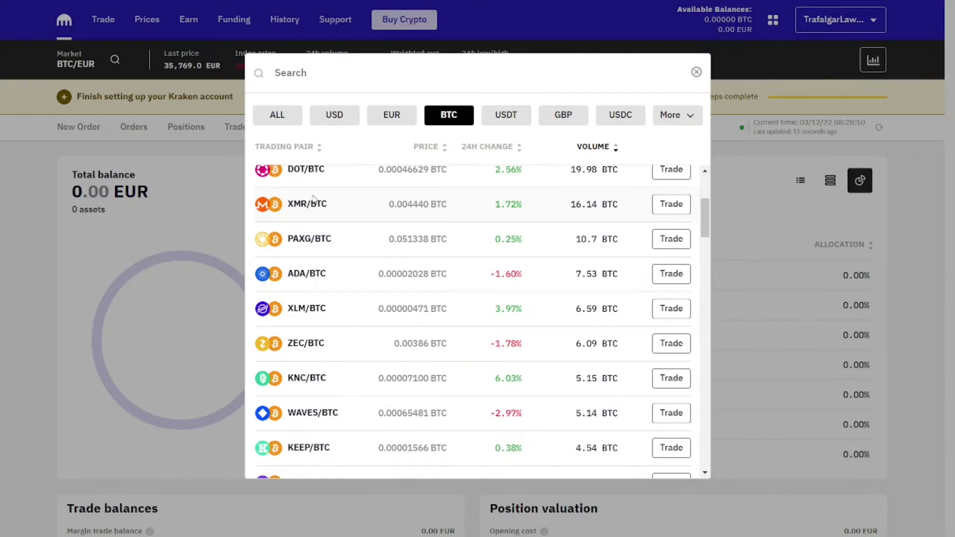
click(695, 73)
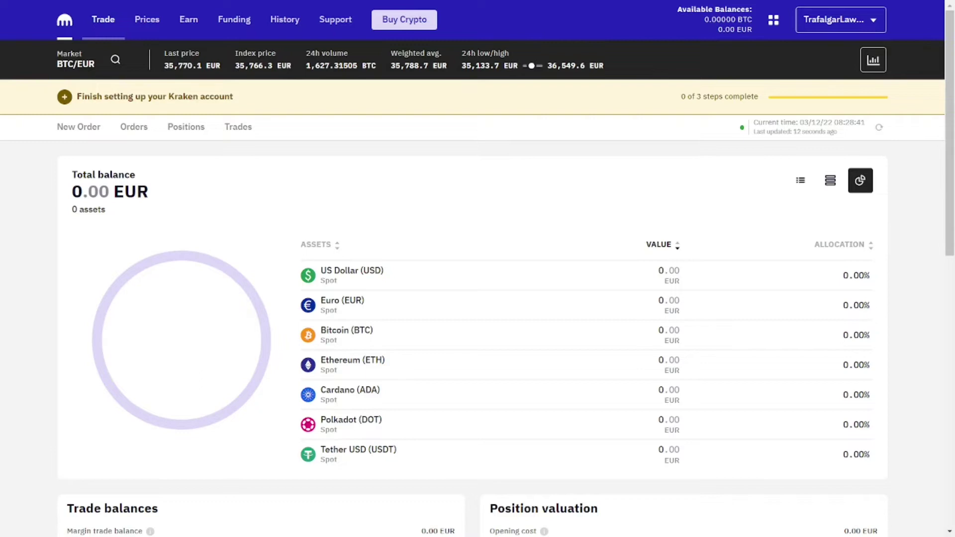
click(104, 21)
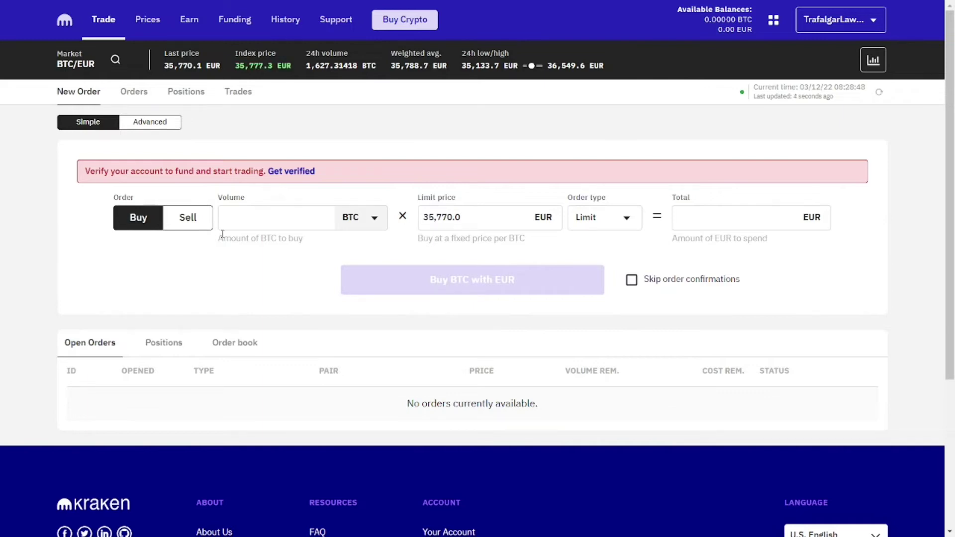
- Compare the sell and buy sides of the simple order form and view the volume currency options
click(188, 219)
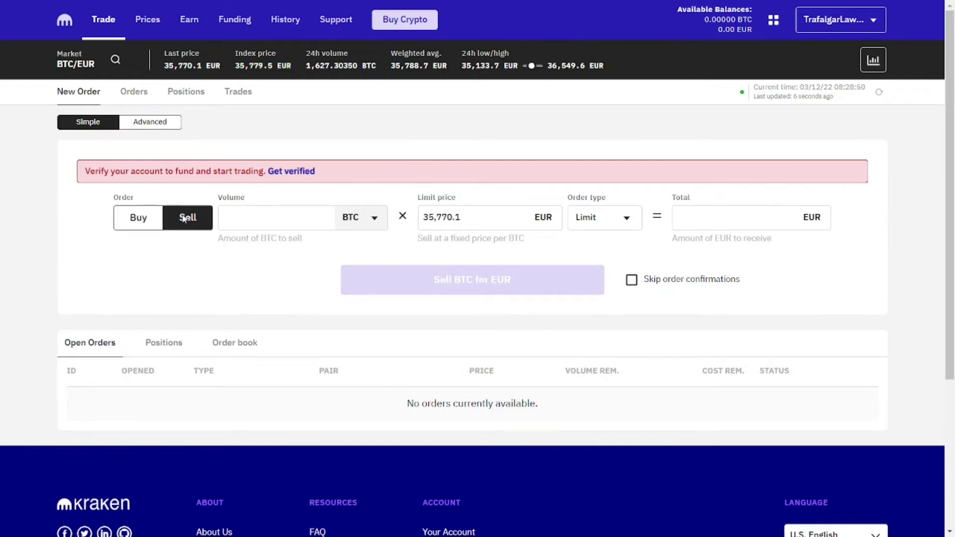
click(138, 219)
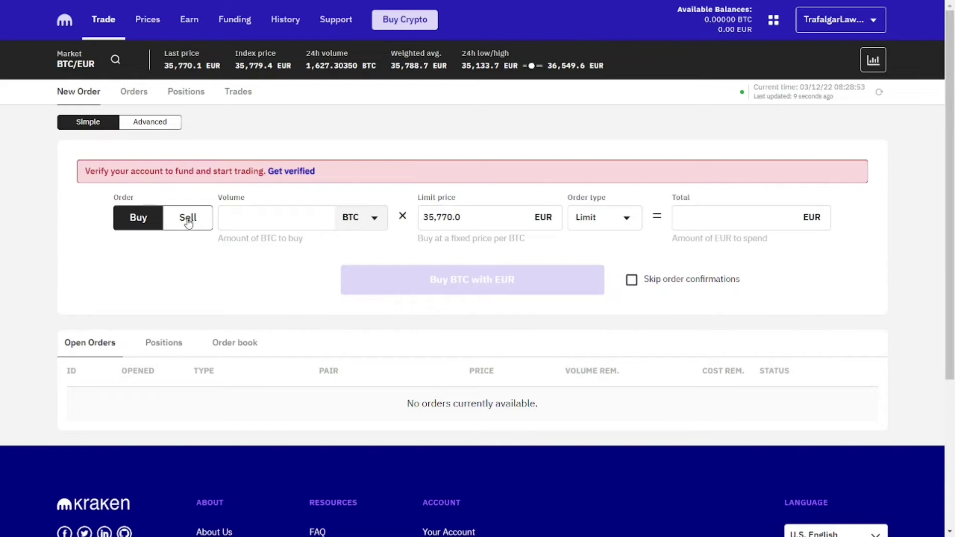
click(375, 221)
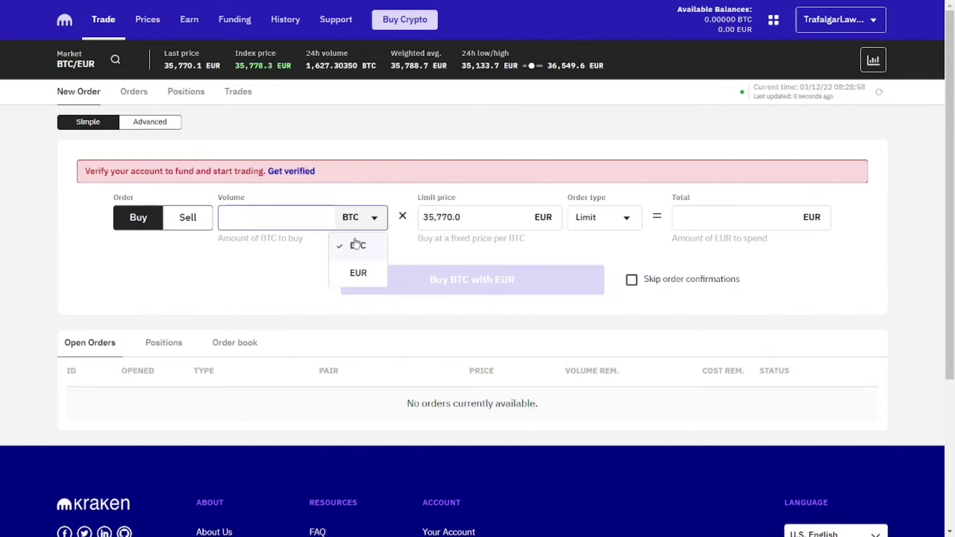
click(715, 220)
click(458, 215)
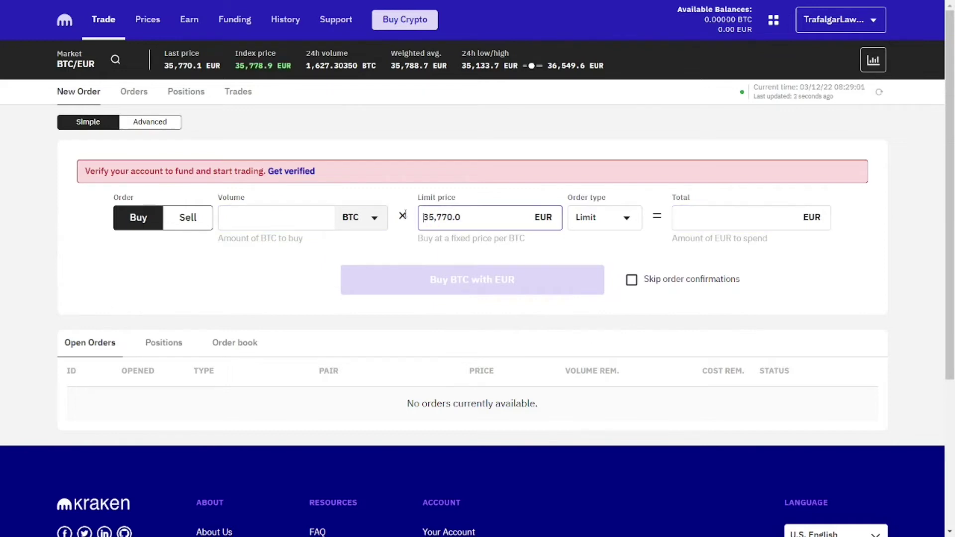
- Set the total of the simple BTC buy order to 100 EUR
click(306, 215)
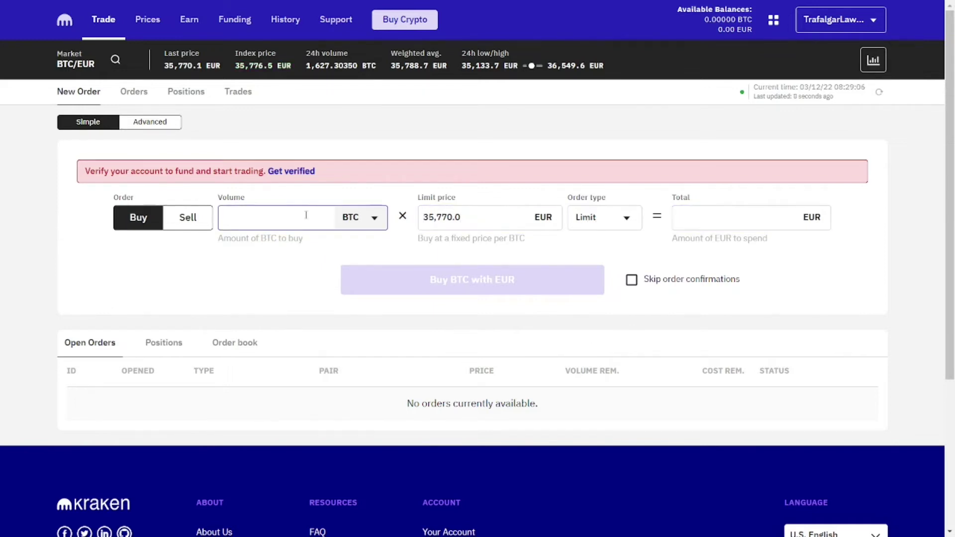
click(730, 218)
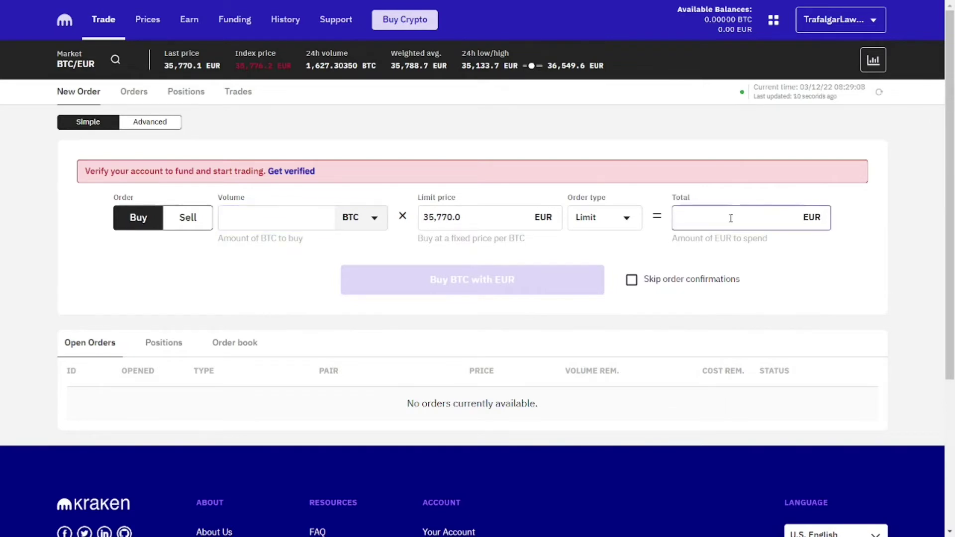
text(100)
- Examine how the limit price, total and BTC volume of the simple buy order relate to each other
click(477, 218)
key(shift+Left)
key(shift+Left)
key(shift+Left)
key(shift+Left)
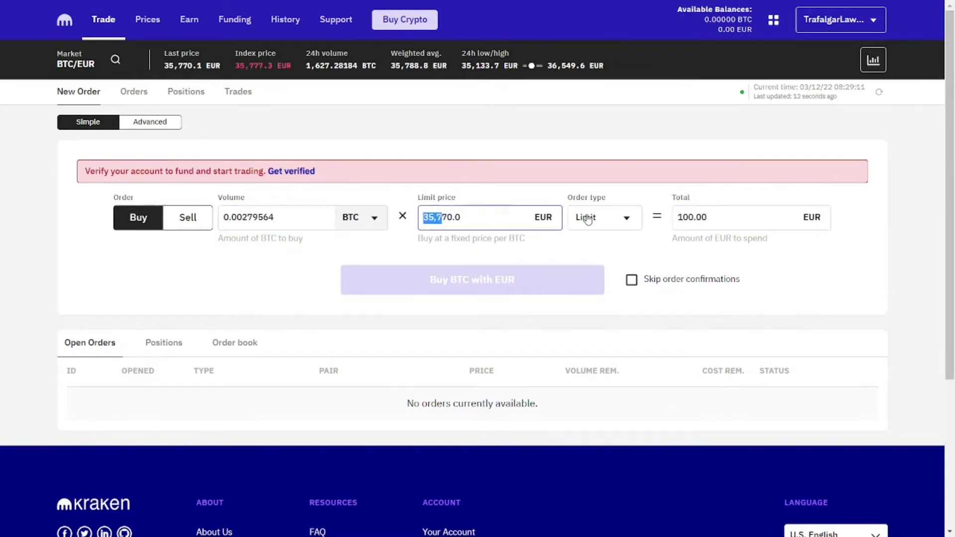
click(708, 217)
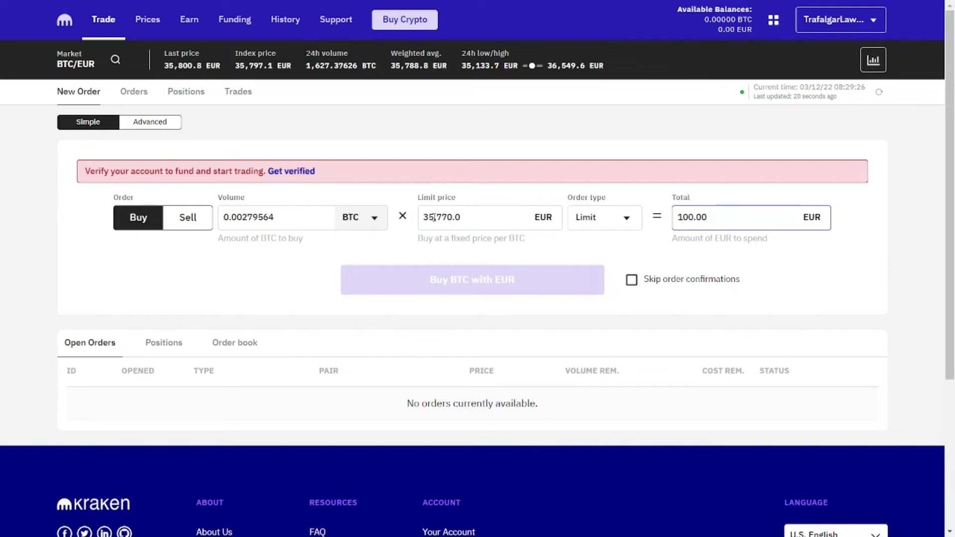
drag(426, 216, 427, 216)
drag(427, 216, 464, 217)
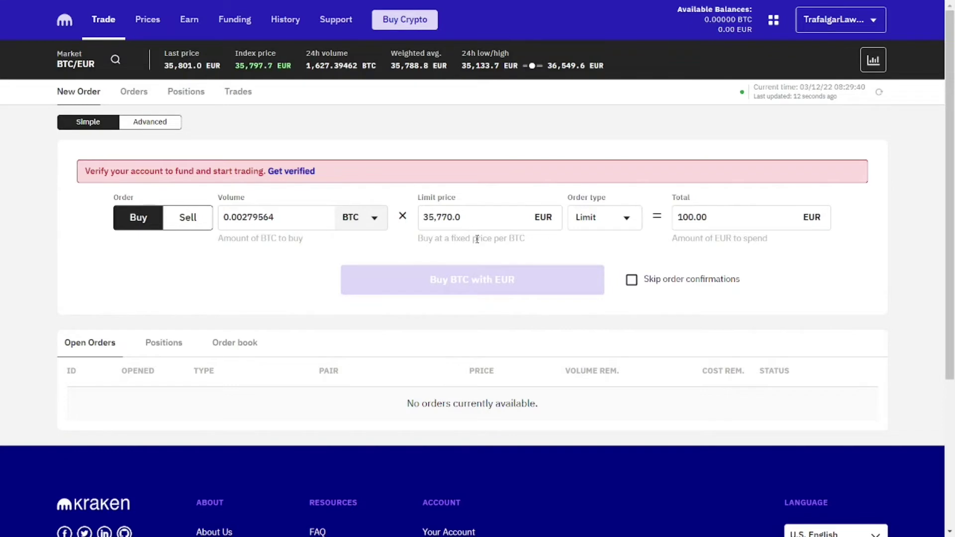
double_click(465, 227)
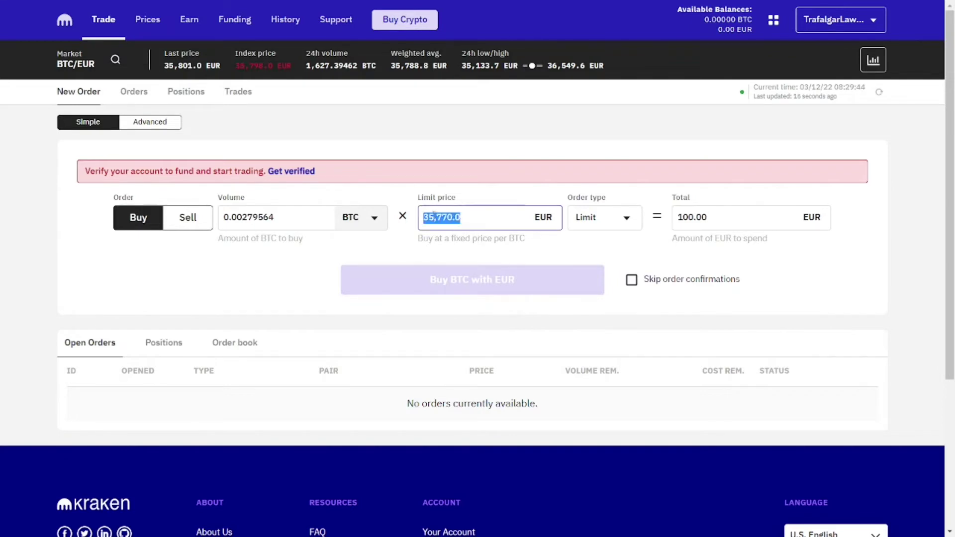
drag(277, 218, 243, 218)
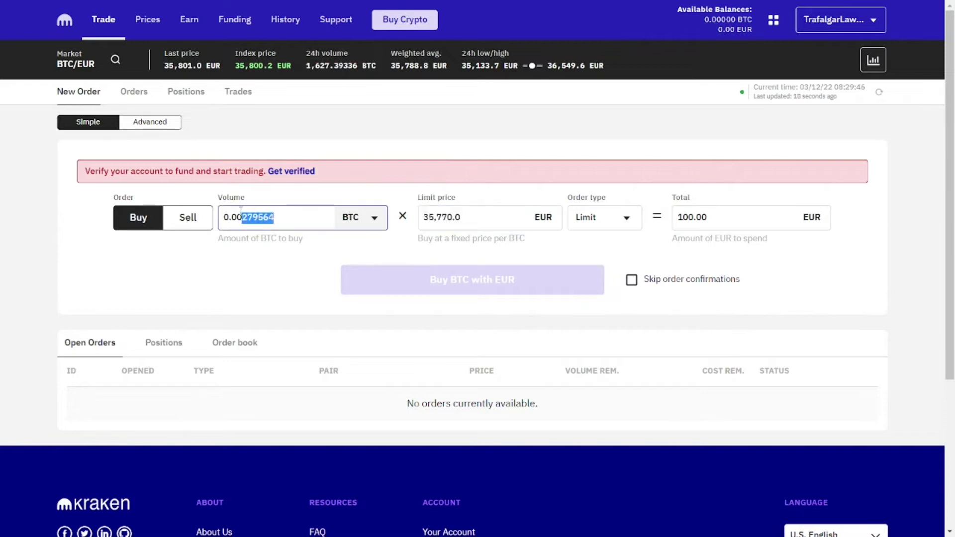
click(246, 272)
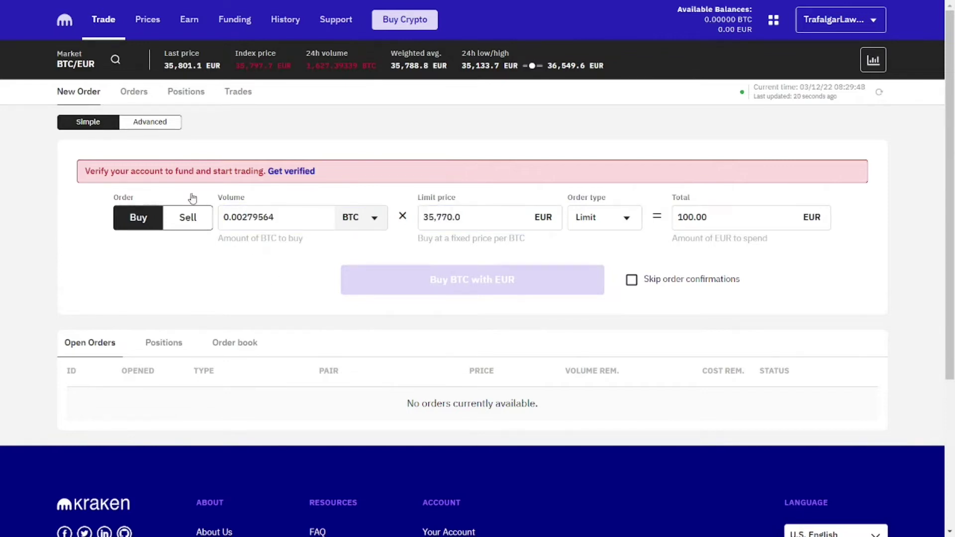
- Check the EUR trading-pair list, close it, and switch the new-order form to Advanced to review its fields
click(114, 62)
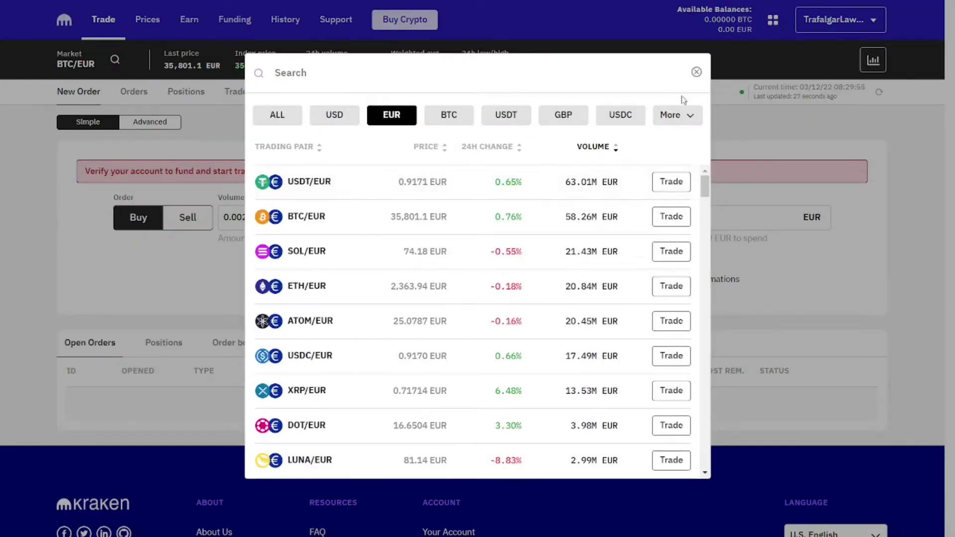
click(696, 72)
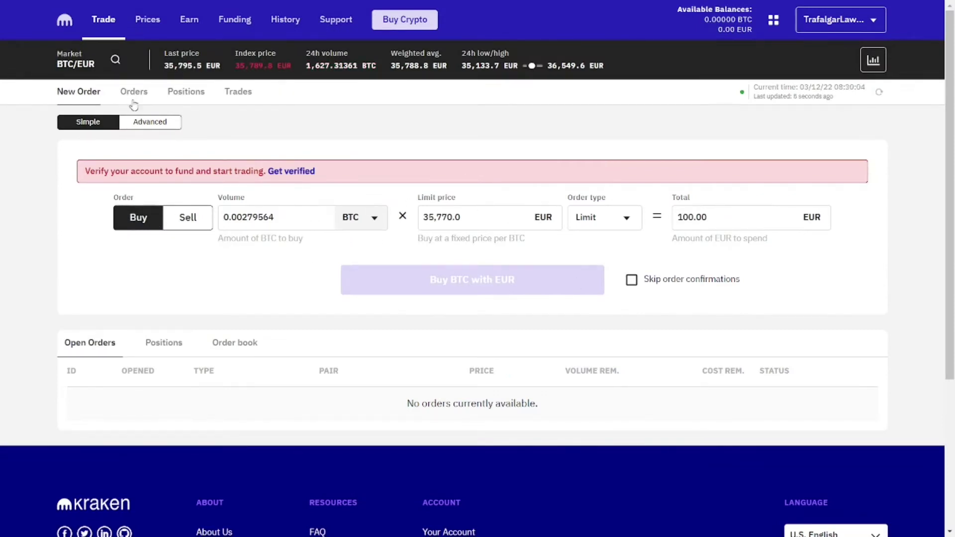
click(149, 127)
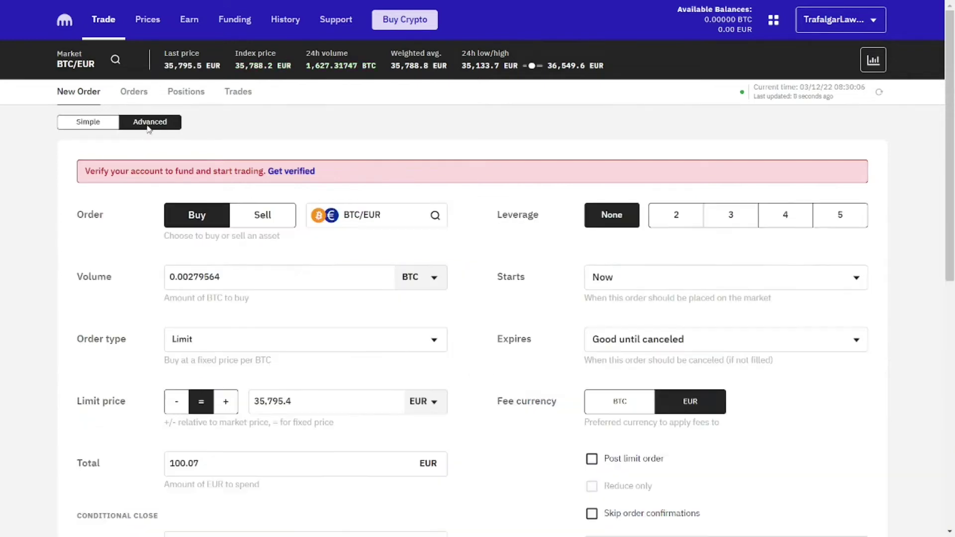
scroll(486, 195, down, 4)
scroll(486, 195, up, 2)
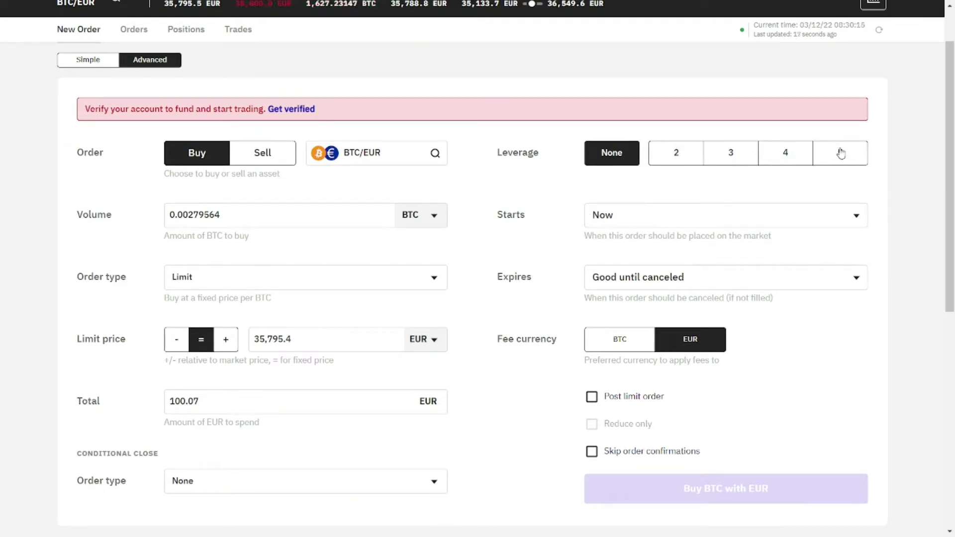
scroll(840, 153, up, 1)
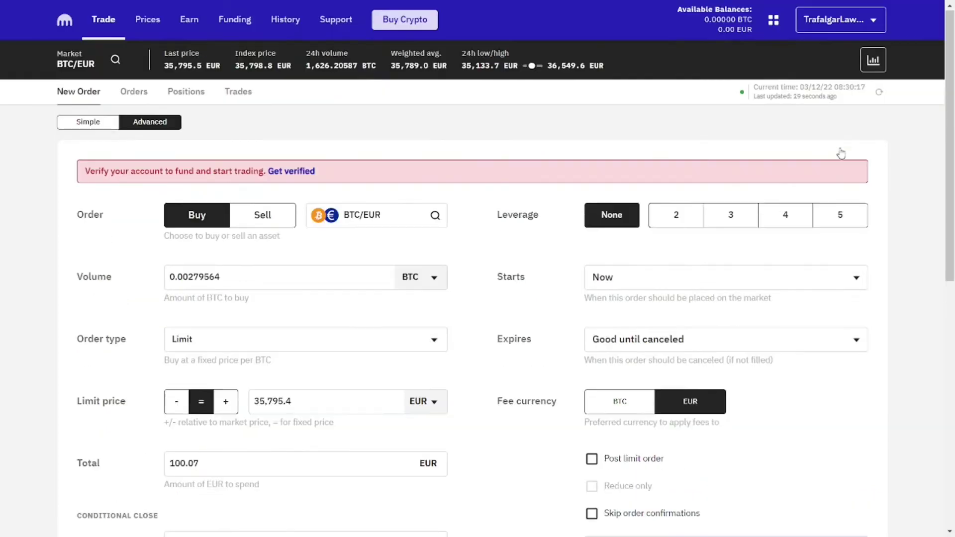
scroll(775, 214, down, 1)
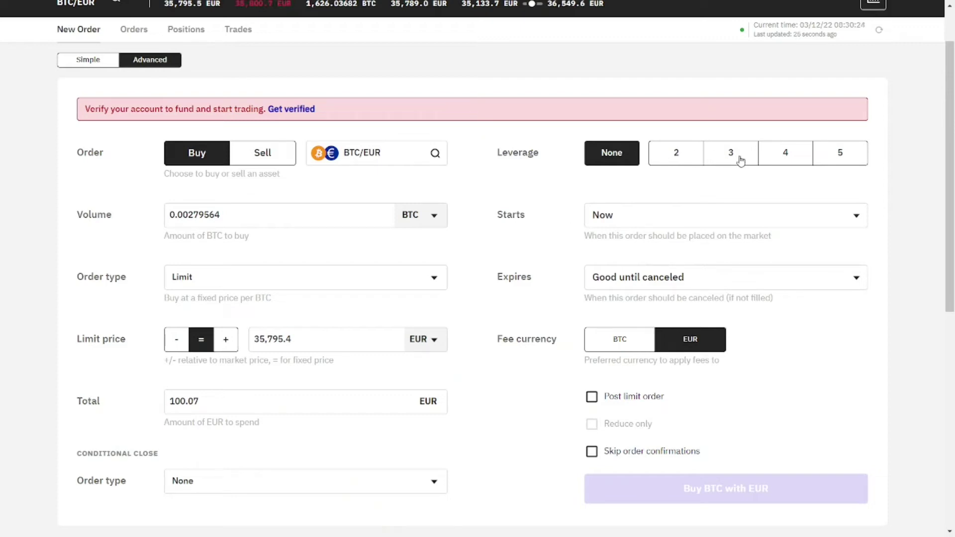
- Try leverage levels 4 and 2 for the advanced buy order and set the leverage to 3
click(730, 157)
click(797, 160)
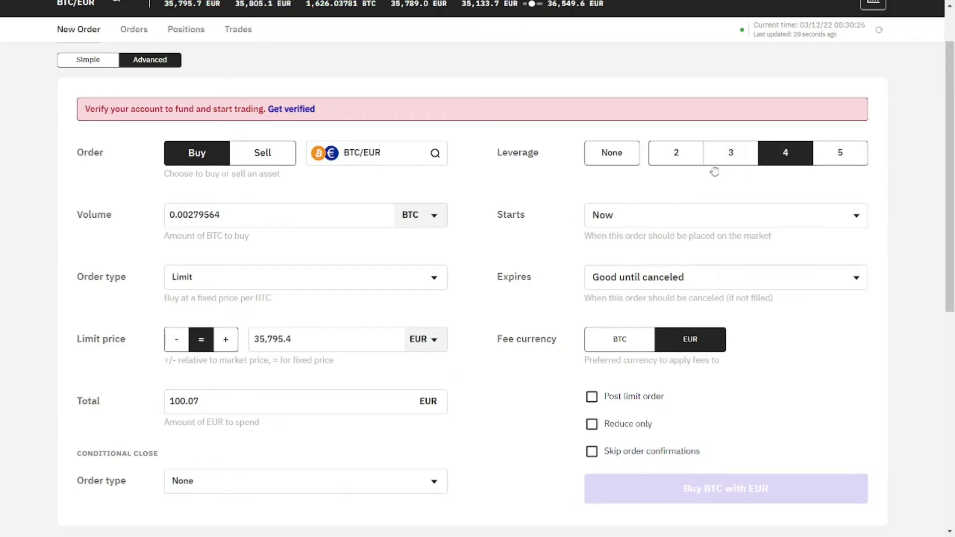
click(678, 160)
click(730, 161)
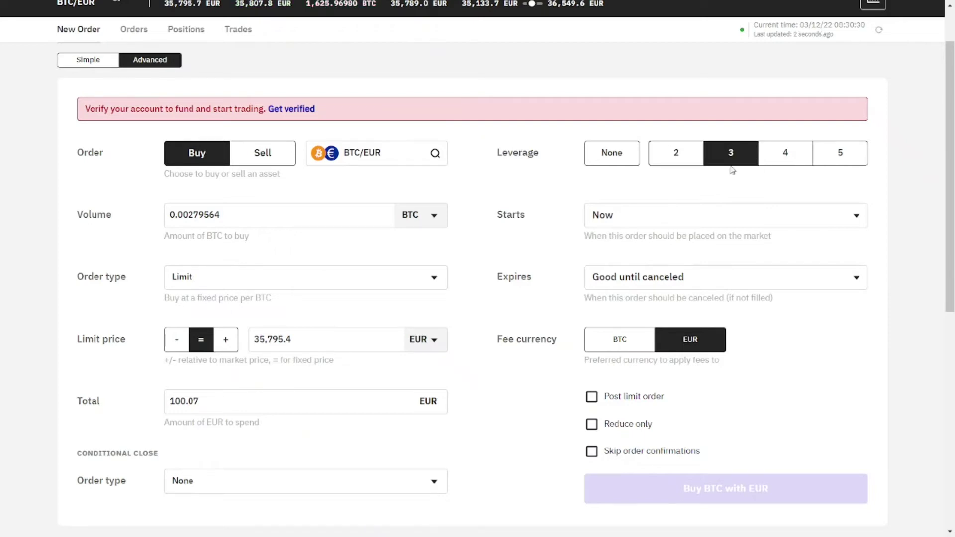
- Review the advanced order fields and set the order's total to 100 EUR
scroll(536, 211, down, 2)
scroll(536, 211, down, 1)
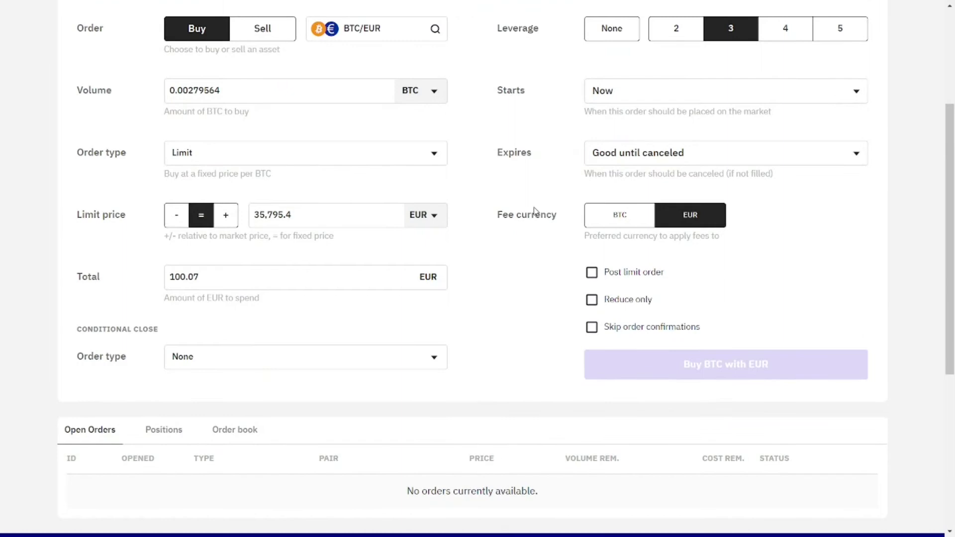
scroll(535, 211, up, 1)
click(243, 152)
drag(243, 152, 158, 152)
click(463, 189)
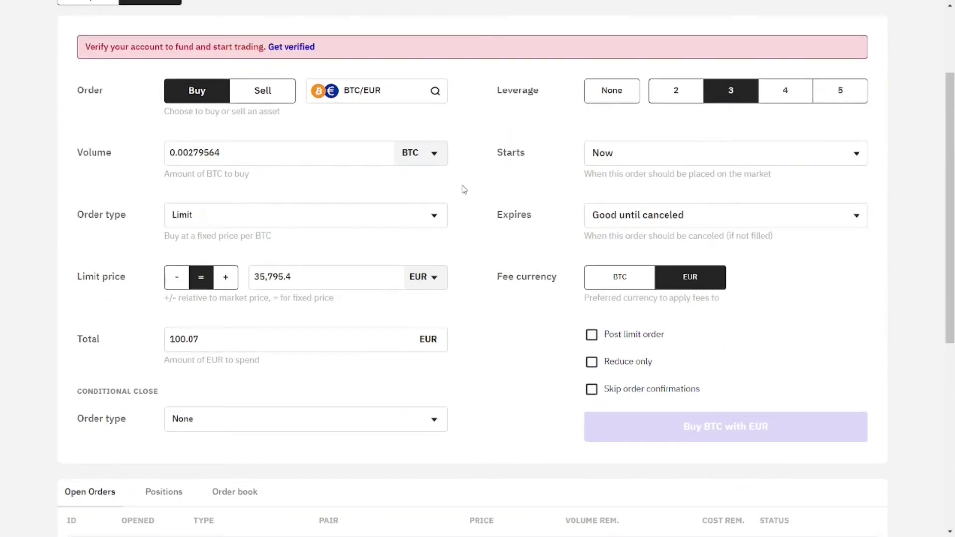
click(203, 339)
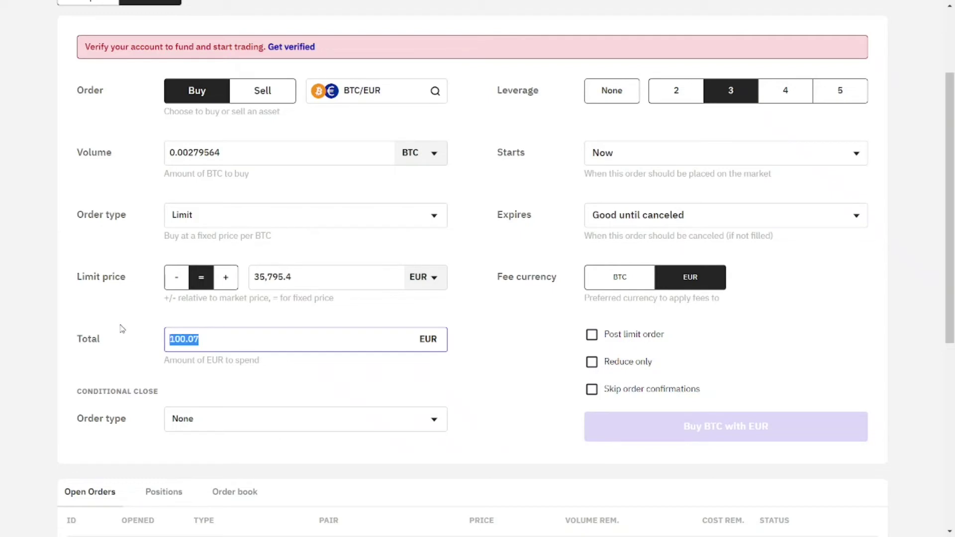
key(BackSpace)
text(100)
- Check the volume, total and limit price of the advanced buy order
click(239, 156)
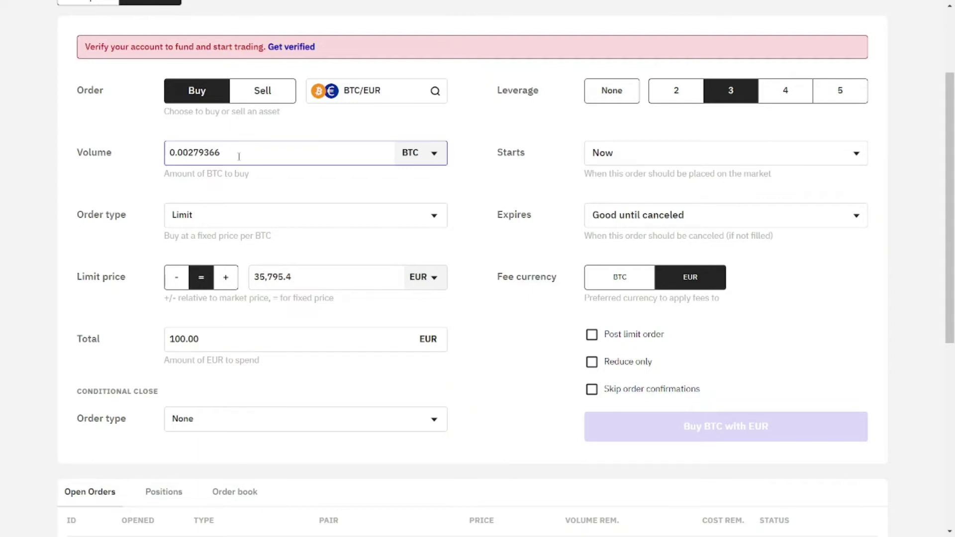
click(213, 338)
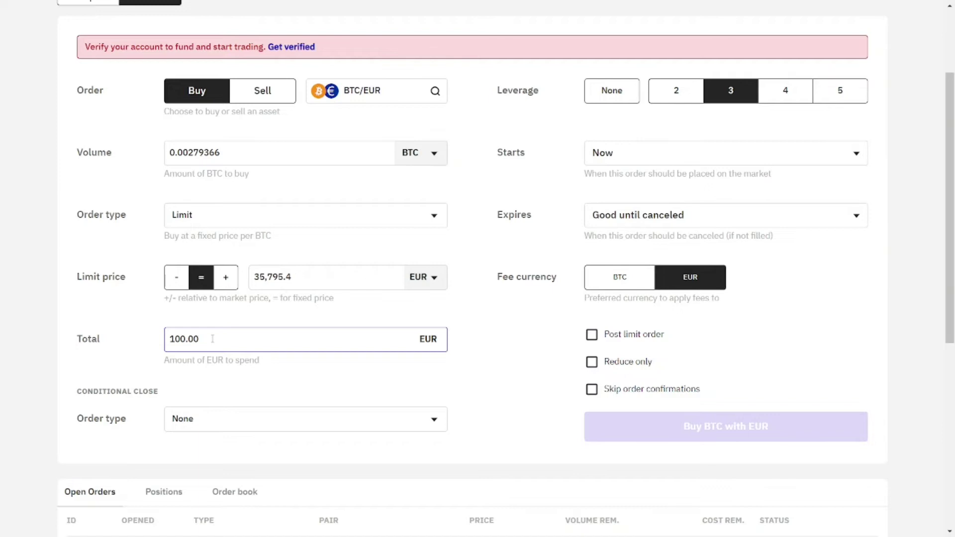
drag(325, 277, 257, 274)
click(498, 313)
scroll(323, 328, up, 3)
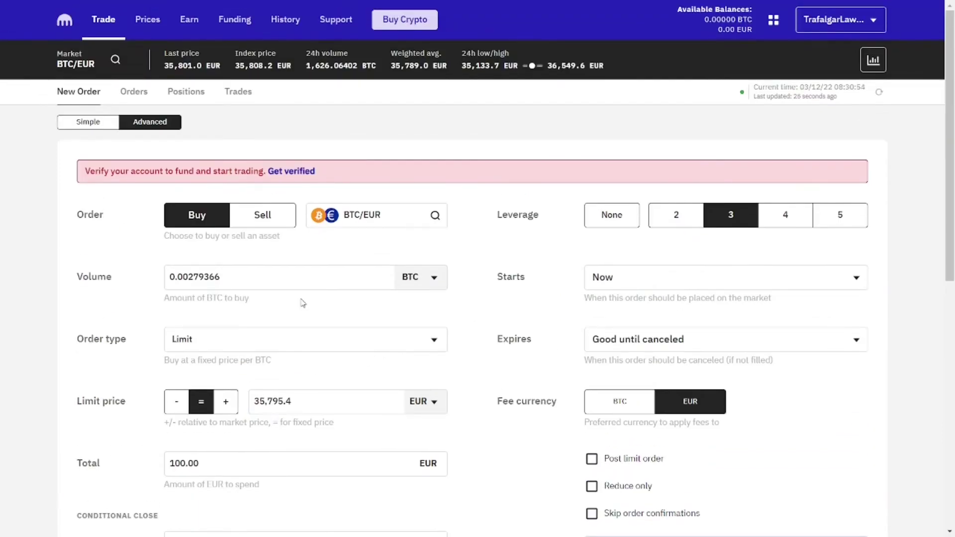
- Set the order's expiry to Custom and open its expiry date and time for editing
scroll(176, 141, down, 2)
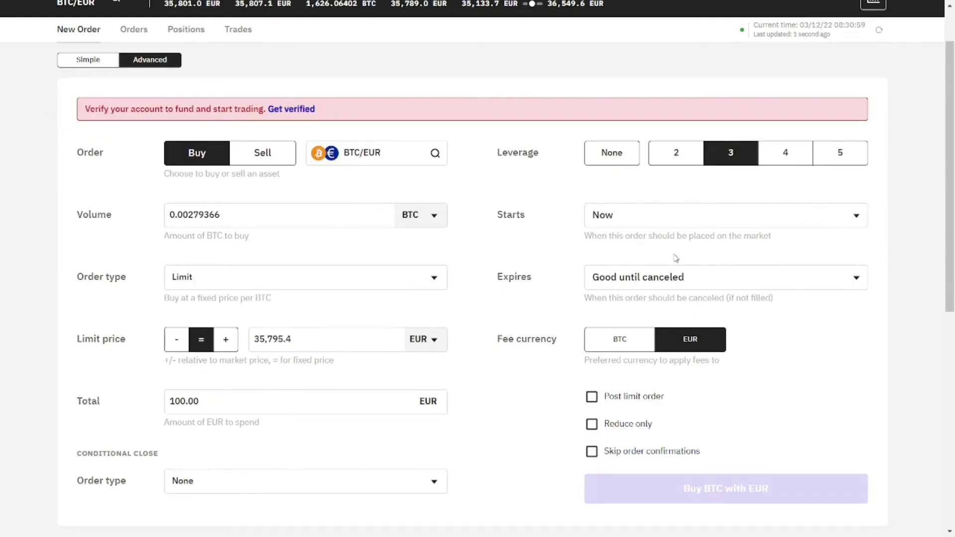
click(706, 277)
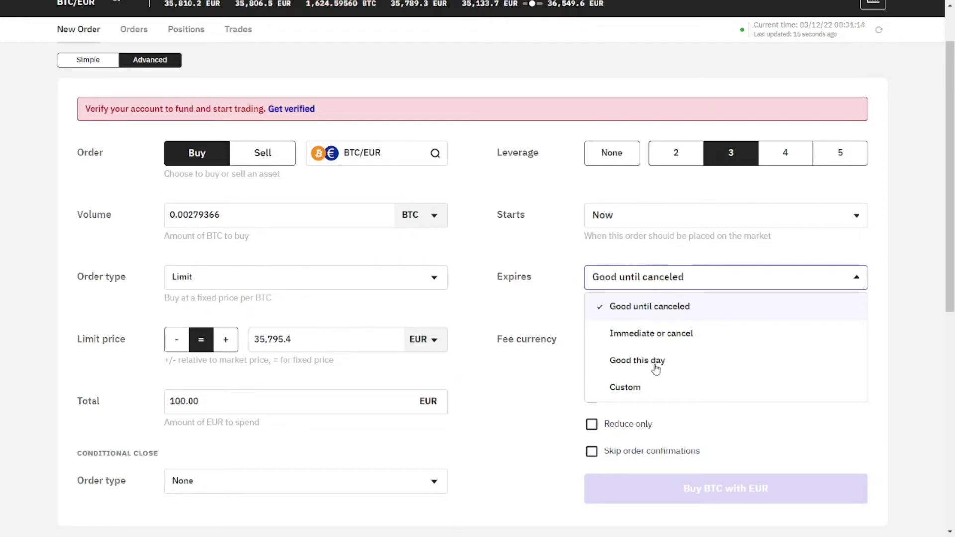
click(630, 390)
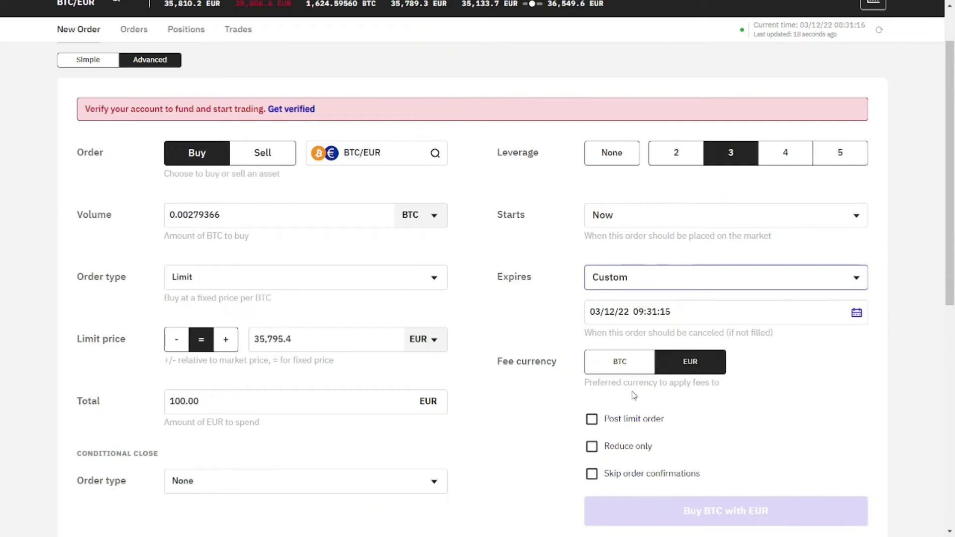
click(649, 313)
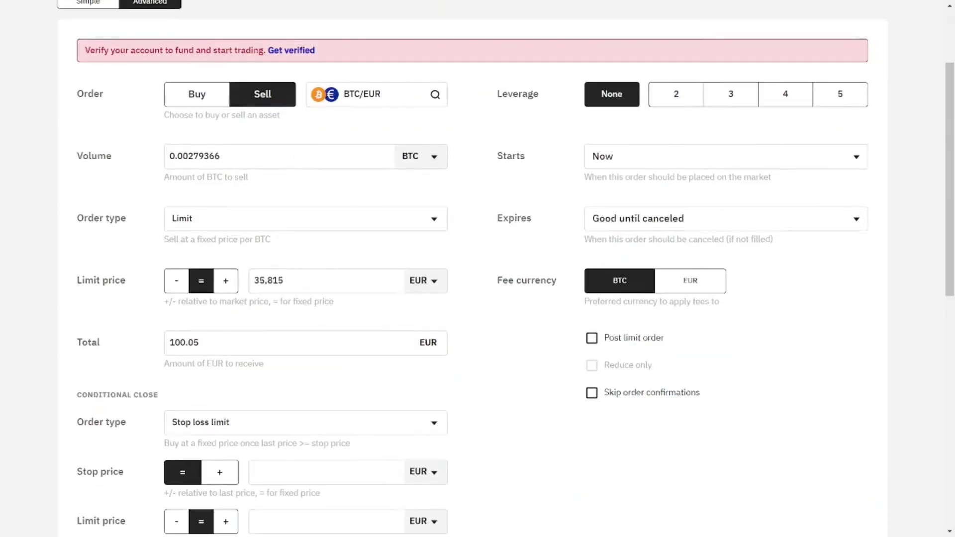
- Review the advanced BTC sell order, including its stop loss limit conditional close, stop price, limit price and trigger signal
scroll(477, 268, up, 3)
scroll(478, 268, down, 6)
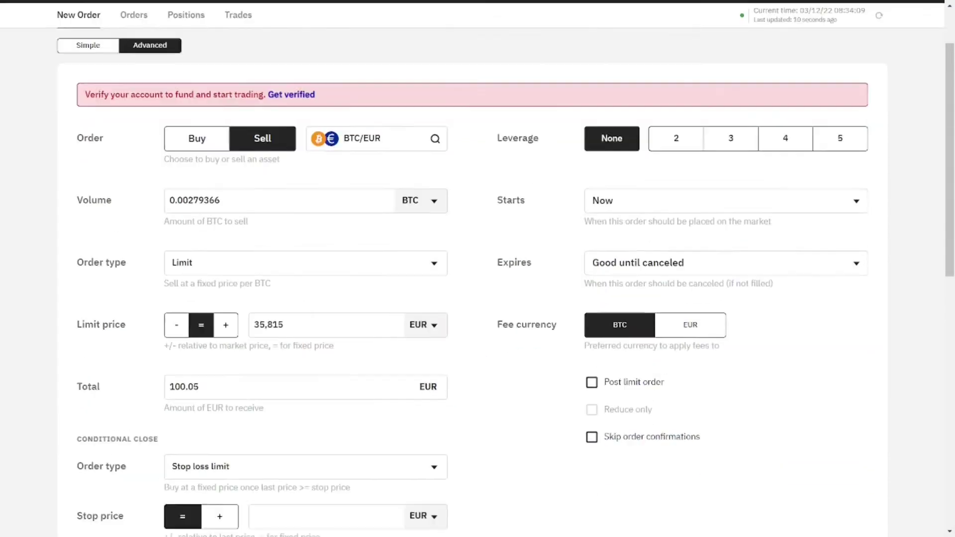
scroll(477, 268, up, 1)
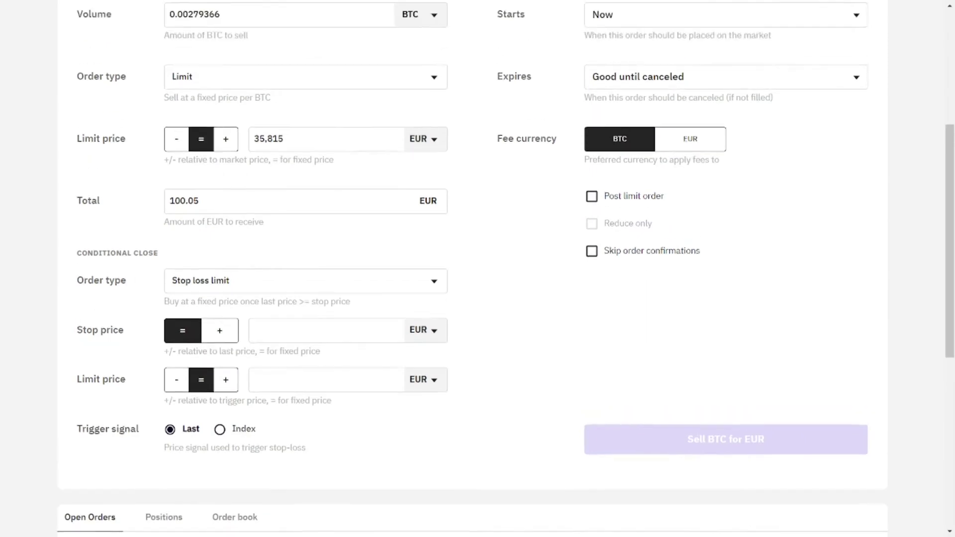
- Set the conditional close order type of the BTC sell order to Stop loss
click(430, 297)
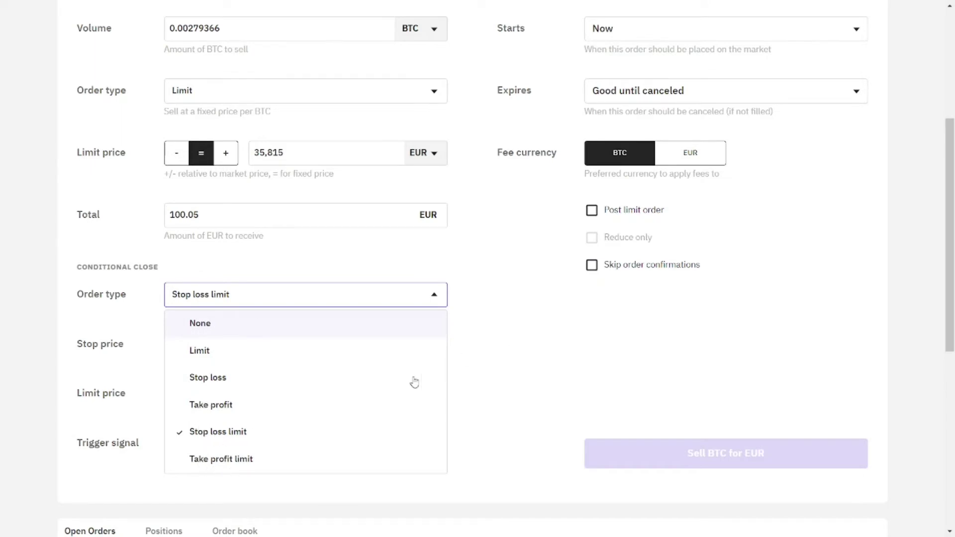
click(209, 379)
scroll(519, 300, up, 4)
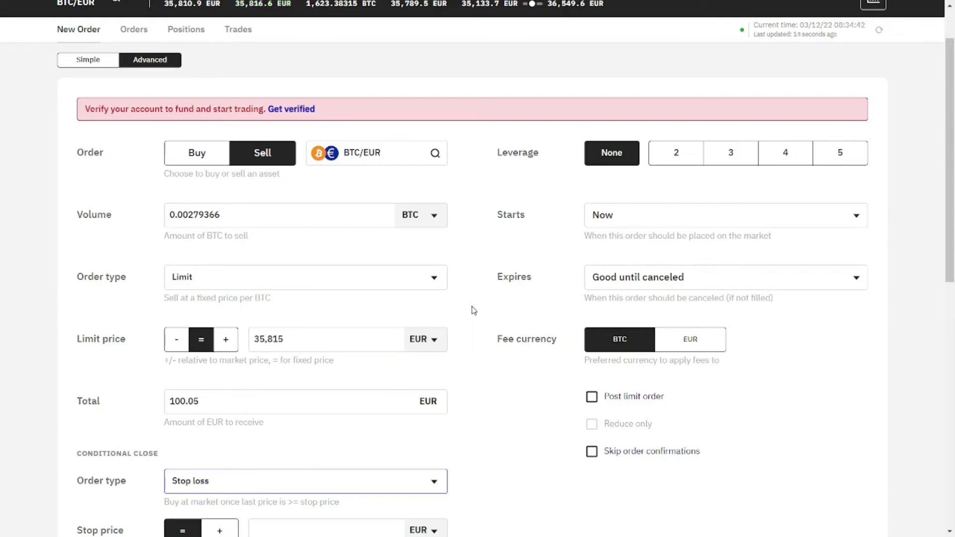
- Set the main limit price of the BTC sell order to 35,000 EUR
click(368, 344)
key(ctrl+a)
text(35000)
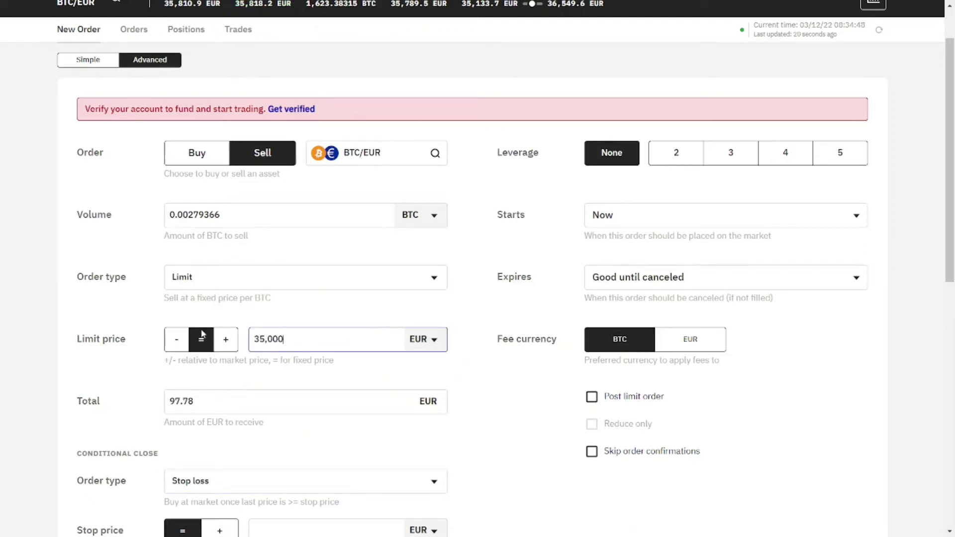
click(547, 429)
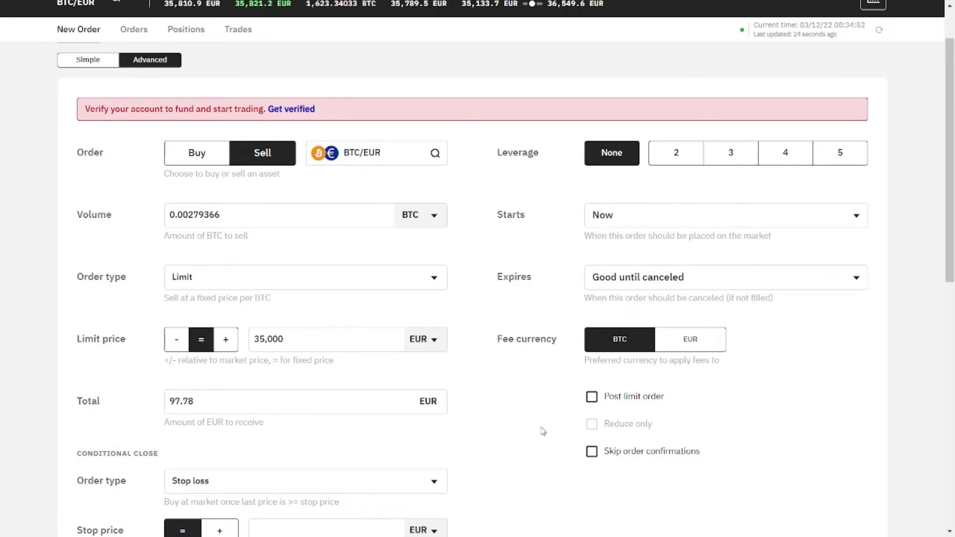
- Change the conditional close order type of the sell order to Stop loss limit
scroll(543, 431, down, 4)
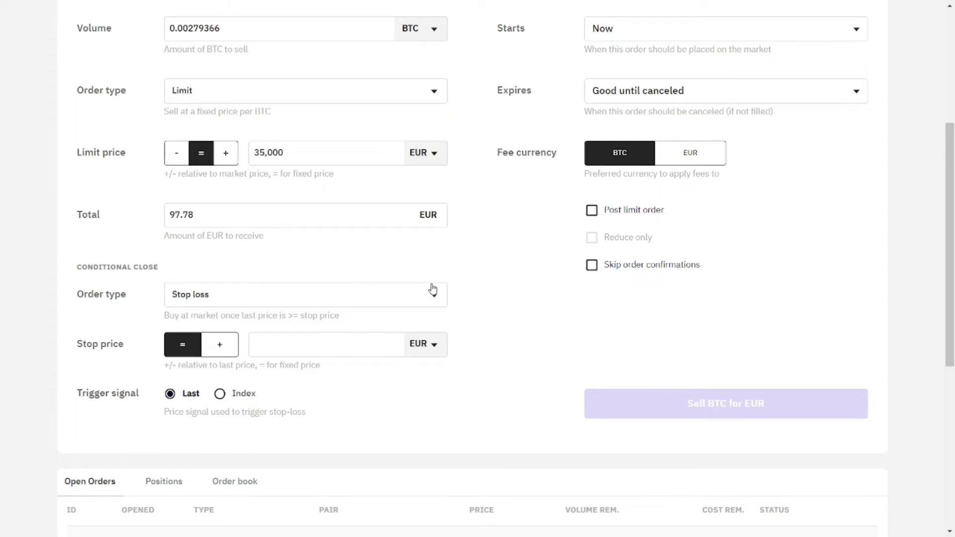
scroll(511, 279, up, 1)
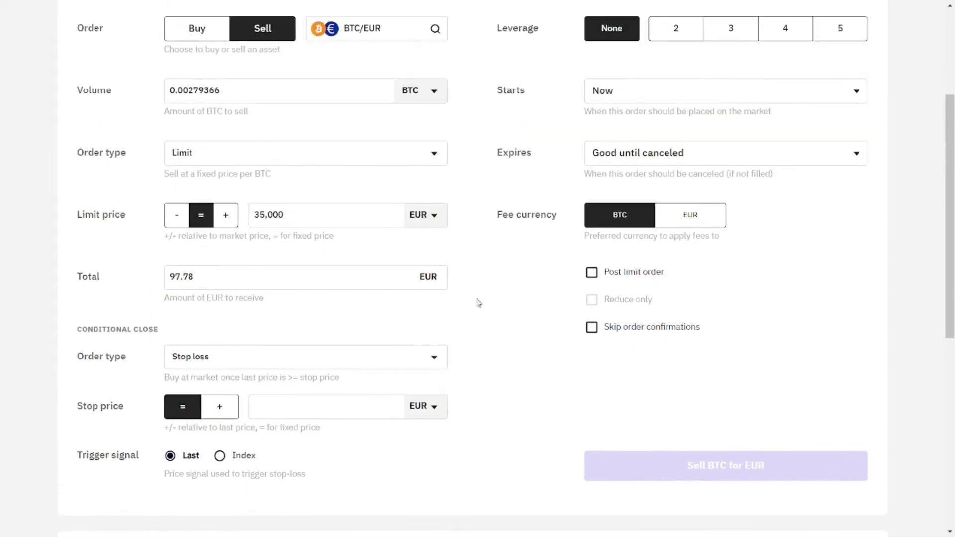
click(430, 357)
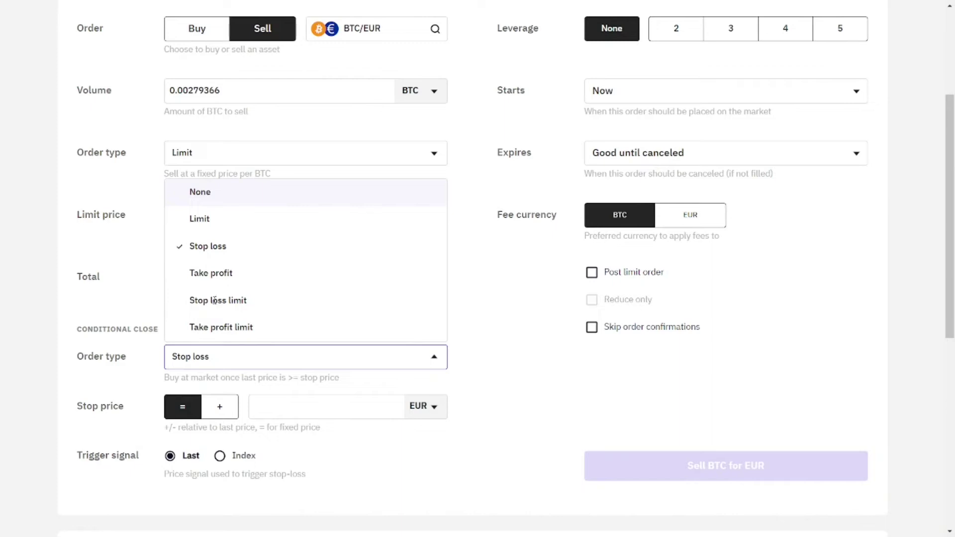
click(214, 300)
scroll(520, 351, up, 1)
scroll(518, 351, down, 1)
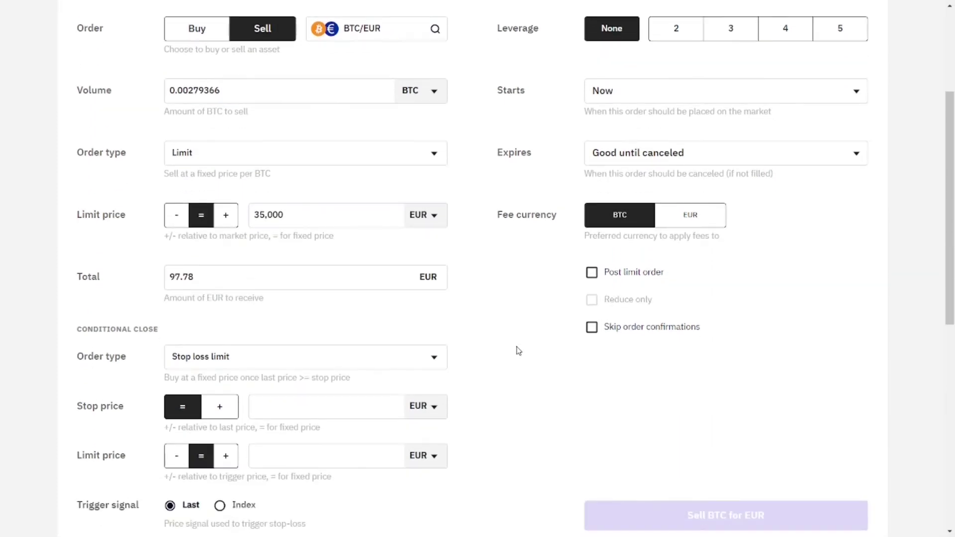
scroll(518, 351, down, 1)
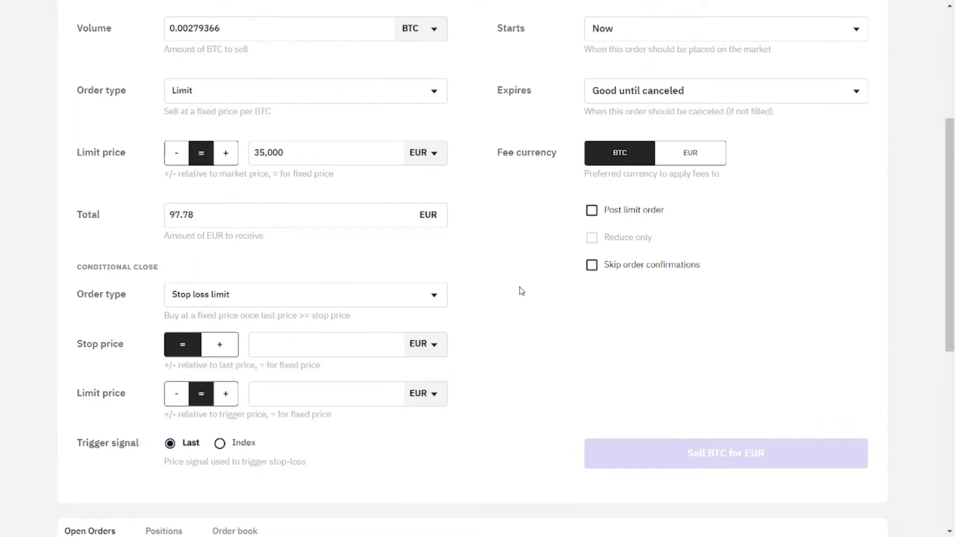
- Set the conditional close's stop price to 35,120 EUR and its limit price to 35,000 EUR
click(372, 342)
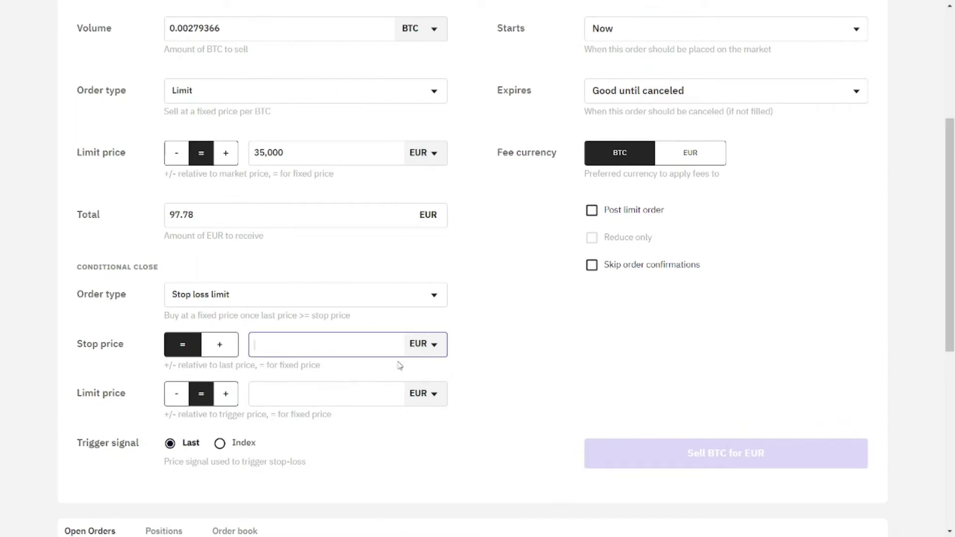
double_click(286, 158)
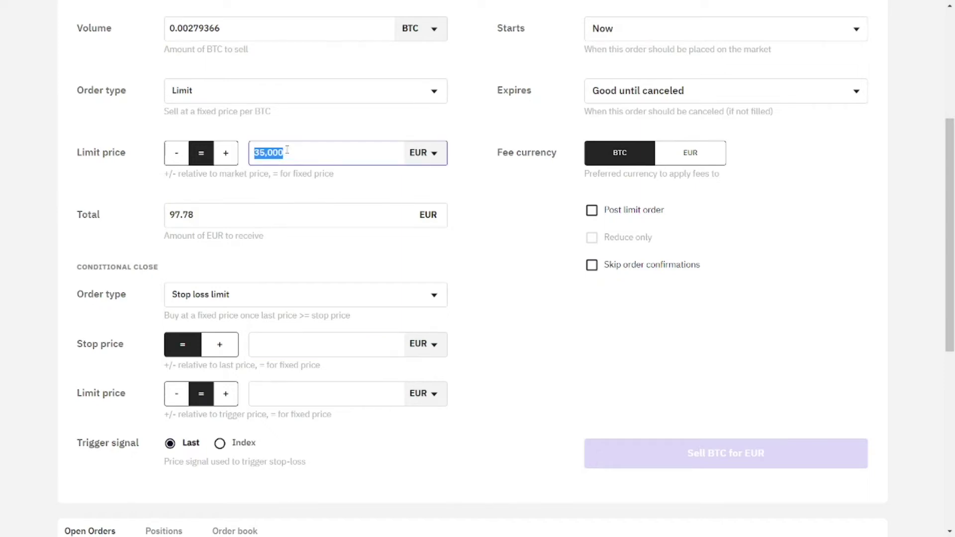
click(486, 271)
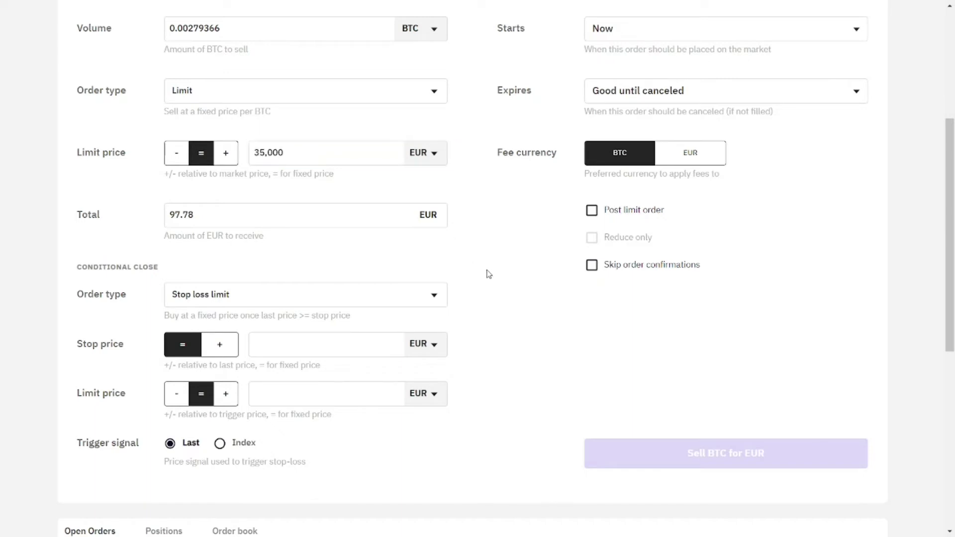
double_click(289, 155)
click(284, 349)
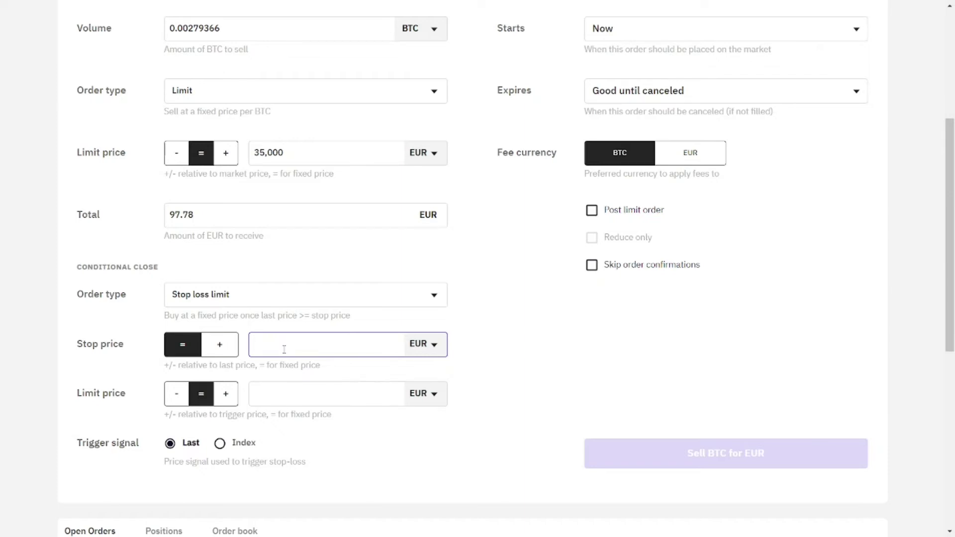
text(35120)
click(279, 392)
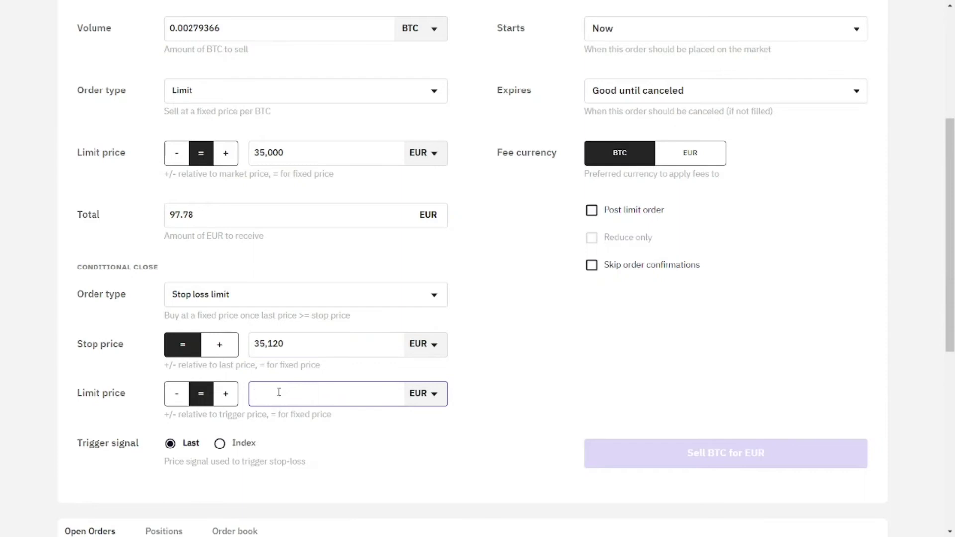
text(350000)
double_click(280, 343)
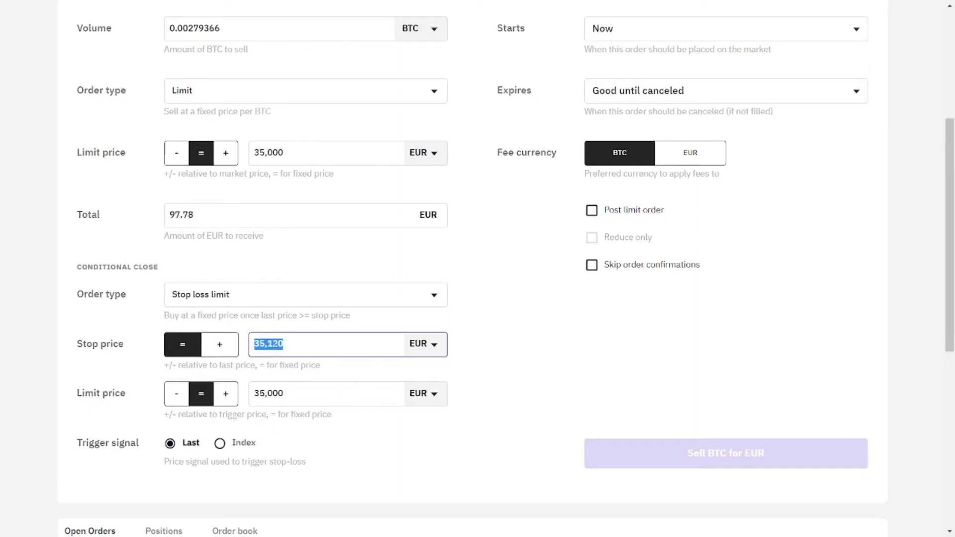
click(514, 369)
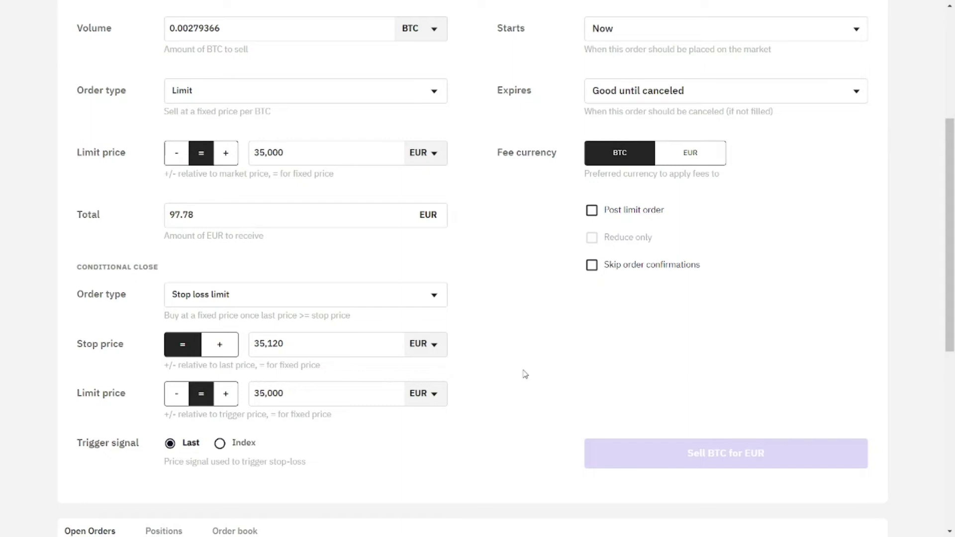
- Switch the conditional close order type of the sell order to Take profit limit
scroll(525, 373, up, 3)
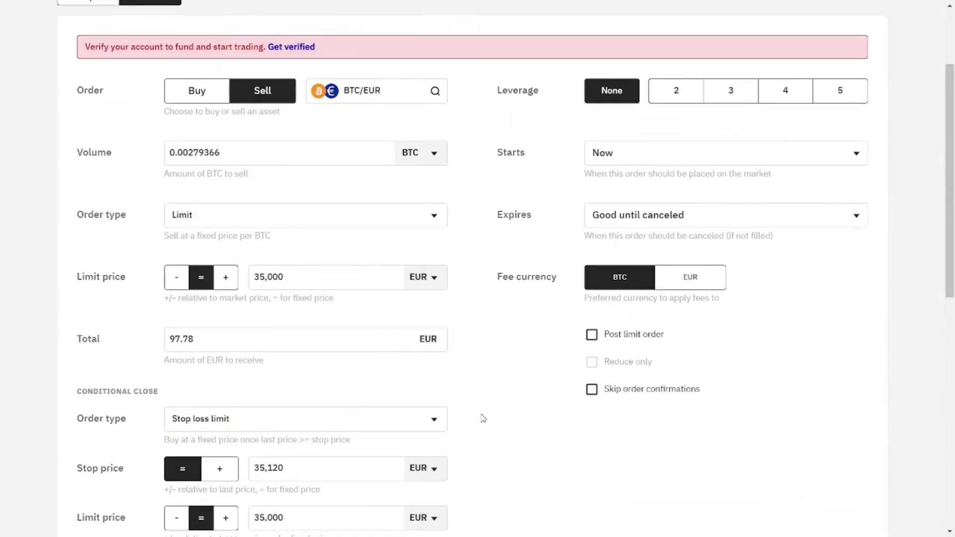
scroll(501, 378, down, 3)
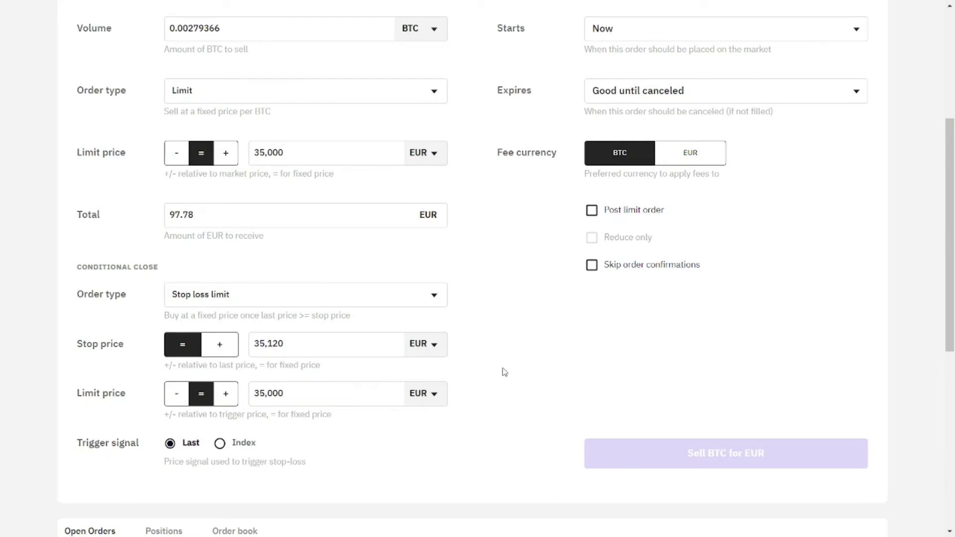
scroll(504, 372, down, 1)
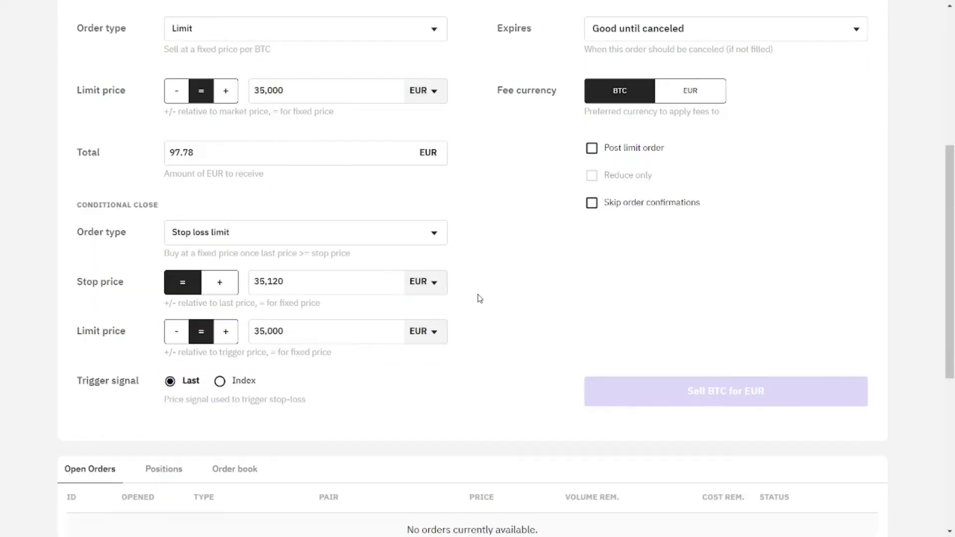
click(423, 235)
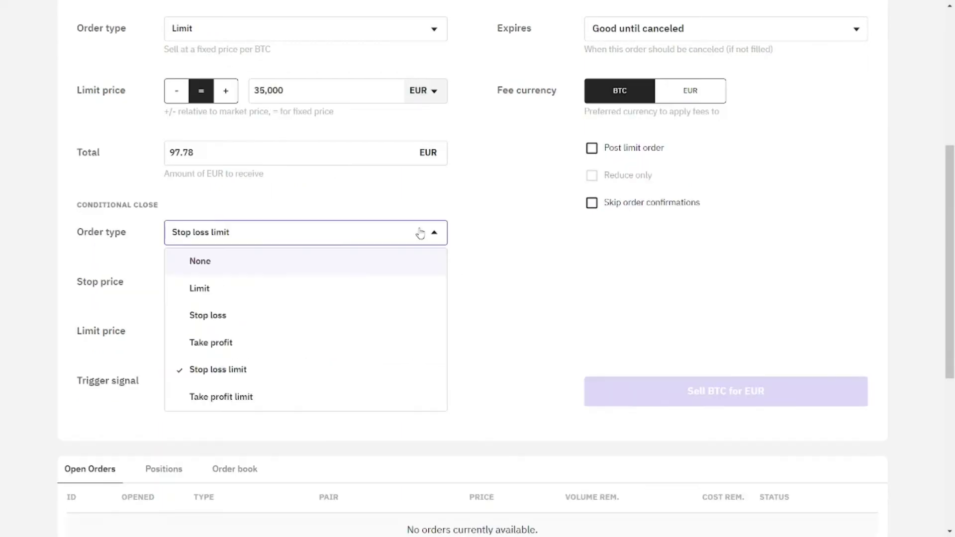
click(210, 398)
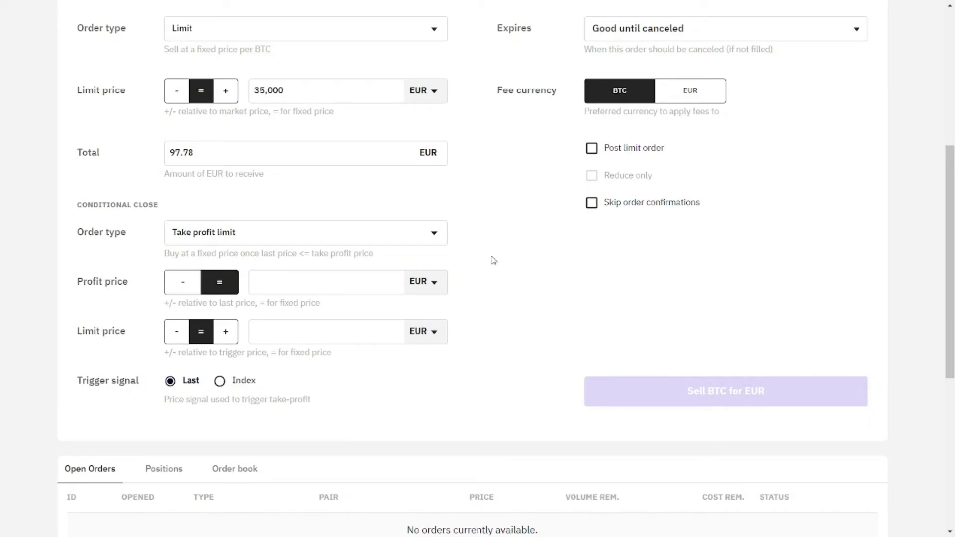
scroll(493, 260, up, 1)
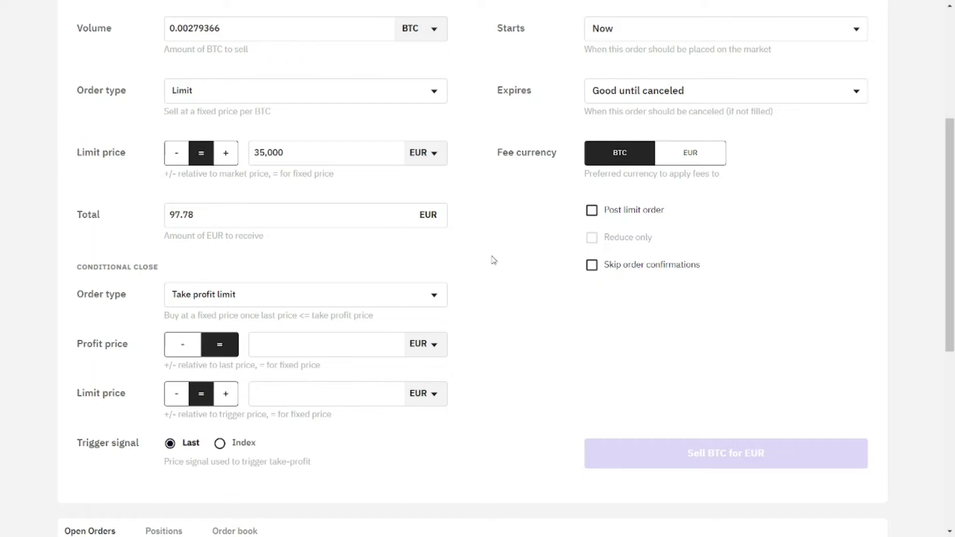
- Set the main limit price of the BTC sell order to 50,000 EUR
double_click(279, 152)
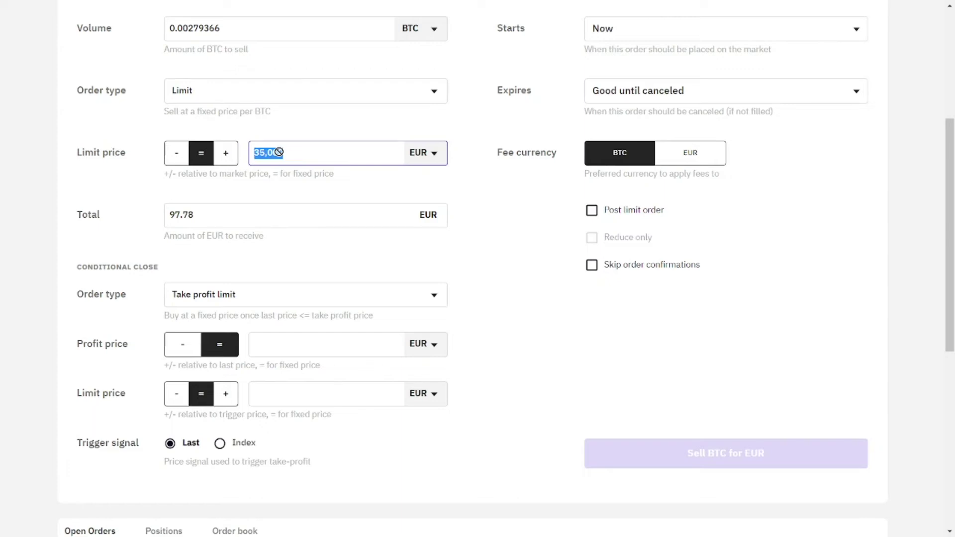
text(50000)
click(490, 256)
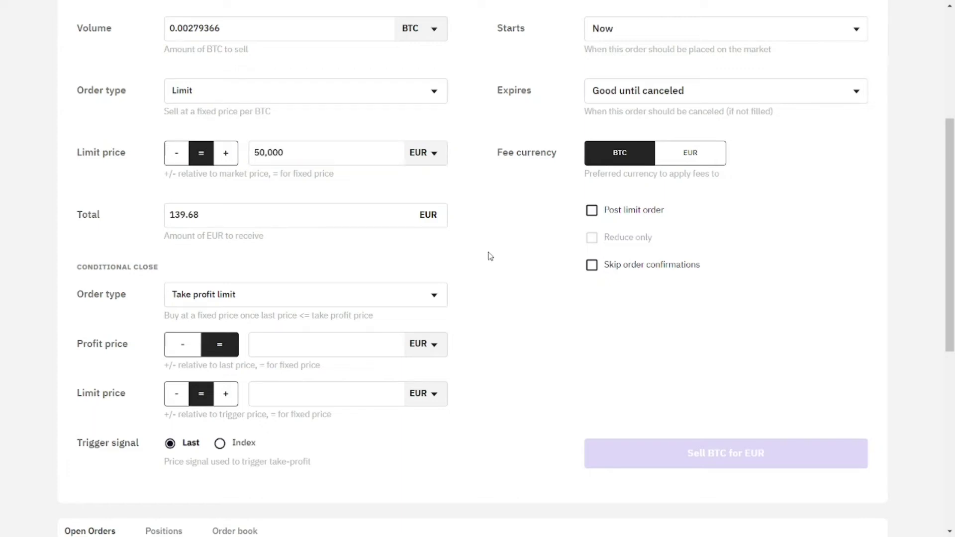
double_click(292, 153)
click(282, 153)
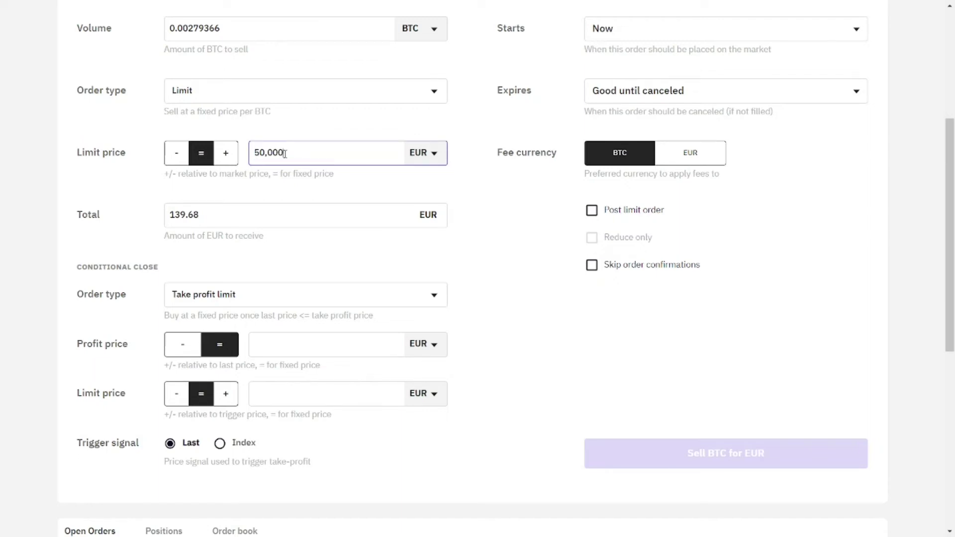
- Set the conditional close's limit price to 50,000 EUR and its profit price to 49,800 EUR
click(287, 343)
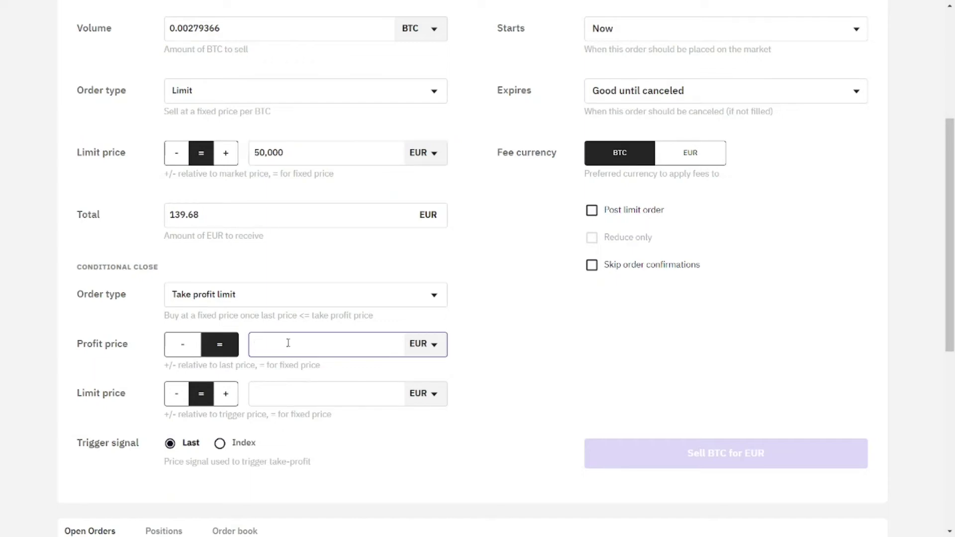
click(291, 395)
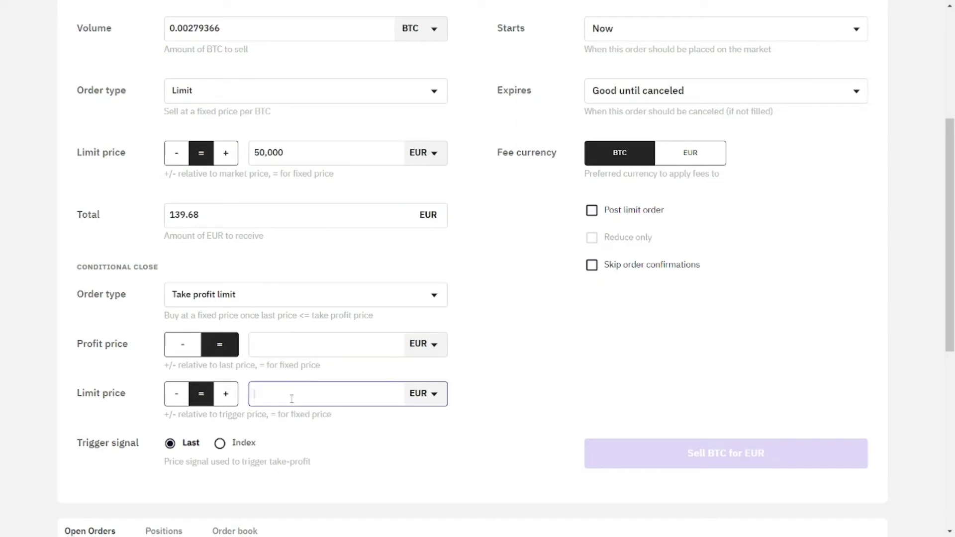
text(50000)
click(282, 344)
text(49,800)
click(486, 351)
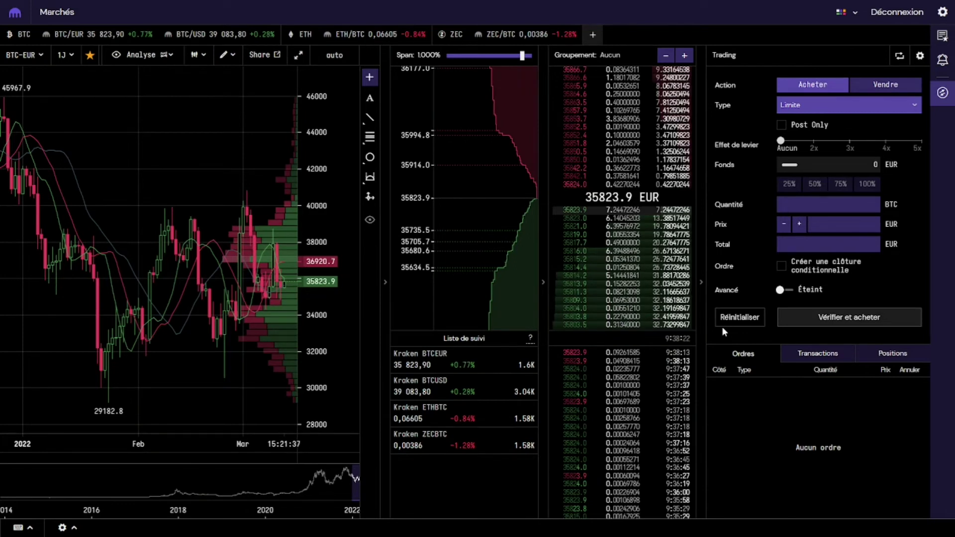
- Examine the BTC-EUR price chart over a longer period and the conditional close option in the trading terminal's order form
scroll(197, 197, down, 2)
scroll(213, 188, down, 2)
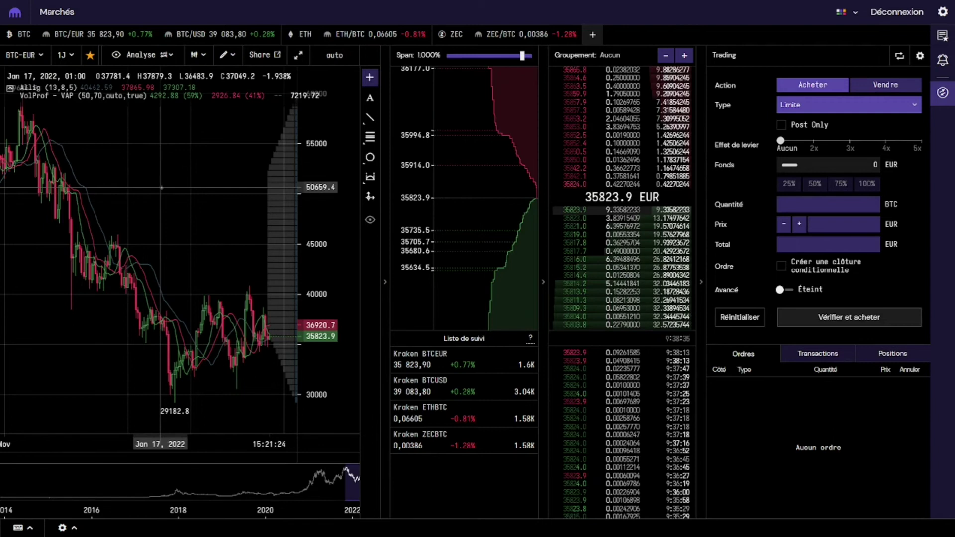
scroll(200, 251, down, 3)
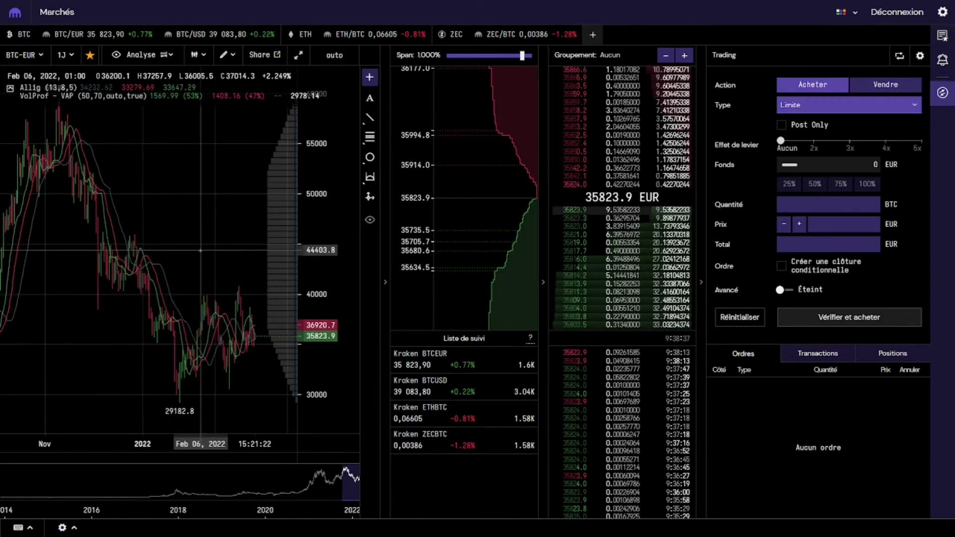
scroll(200, 251, up, 2)
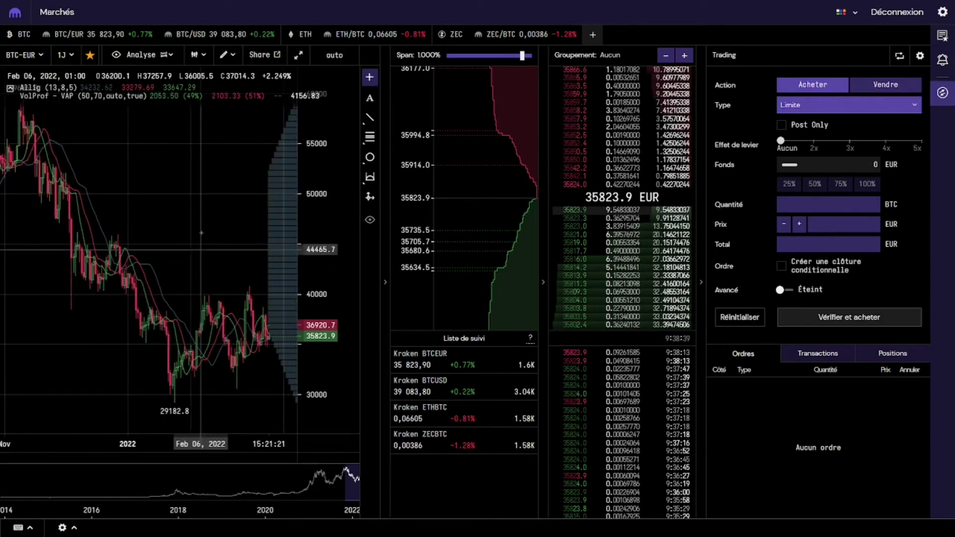
click(236, 57)
click(233, 57)
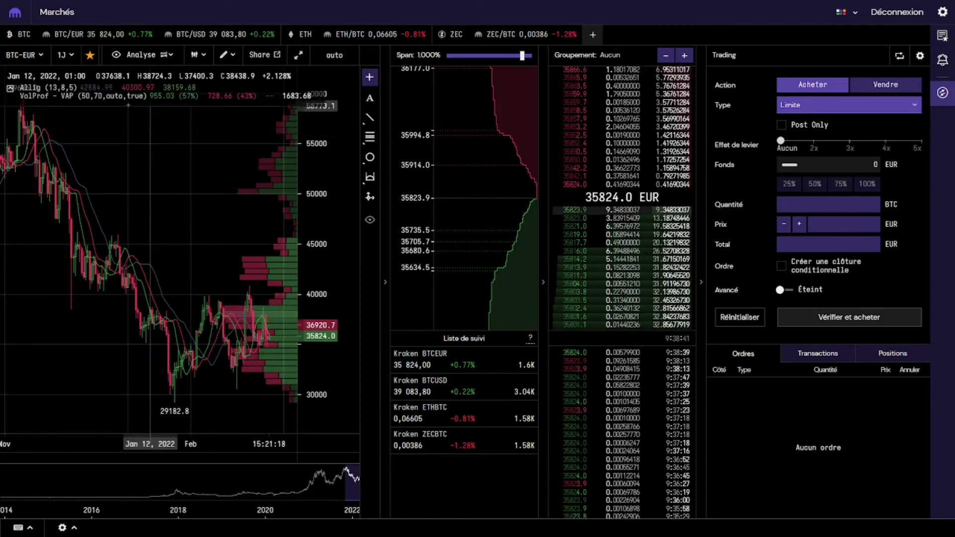
scroll(150, 199, down, 1)
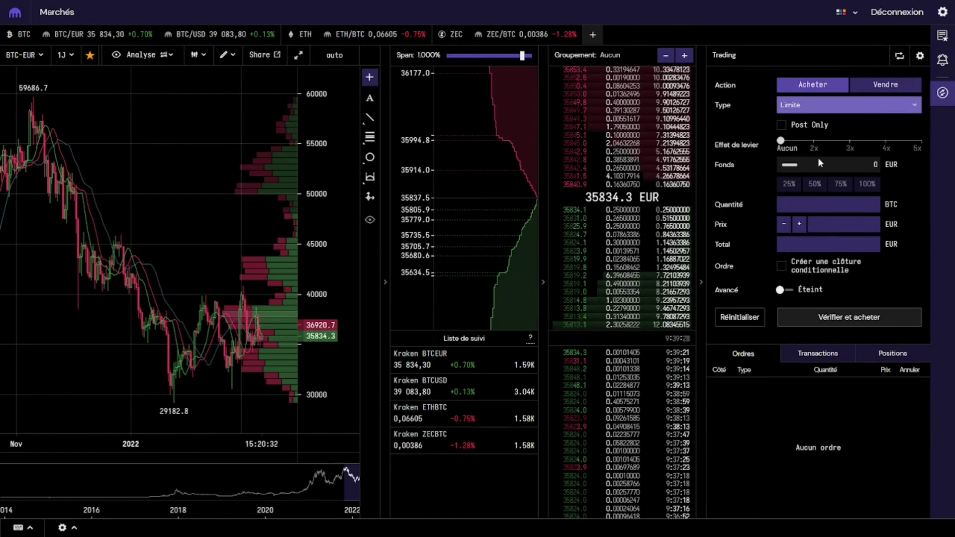
click(821, 266)
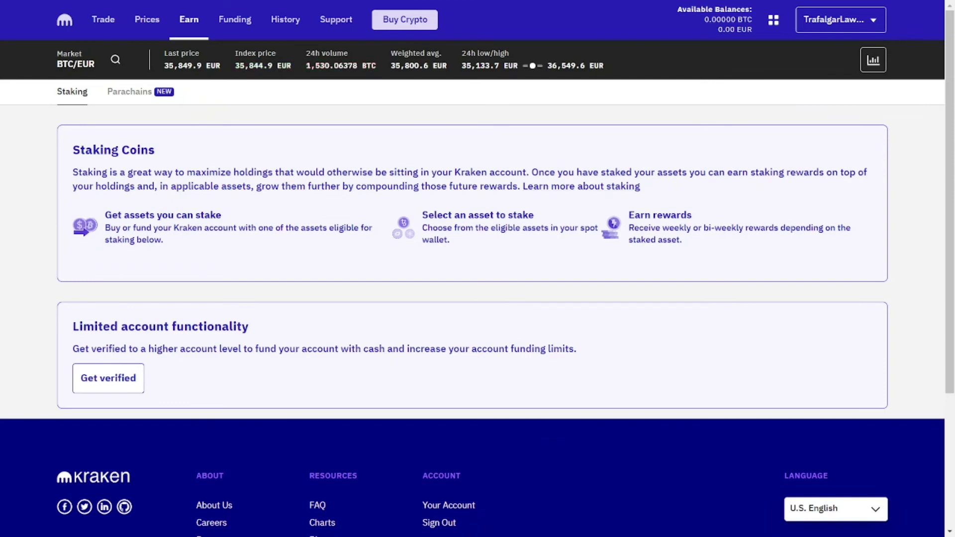
- Open the page with more information about staking coins
click(570, 188)
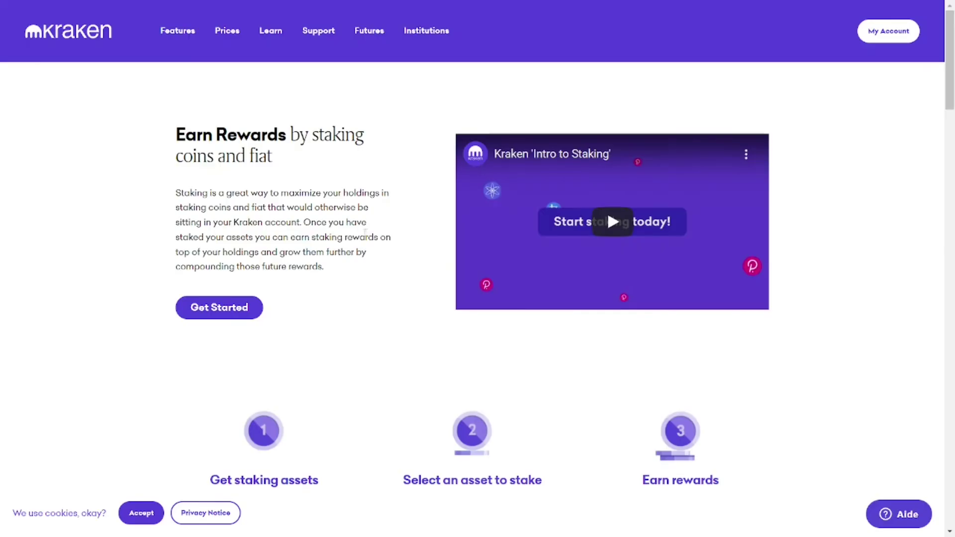
- Review the stakeable coins, from Cardano and Cosmos to Solana and Tron, comparing their staking types and yearly rewards
scroll(363, 234, down, 10)
scroll(767, 202, down, 1)
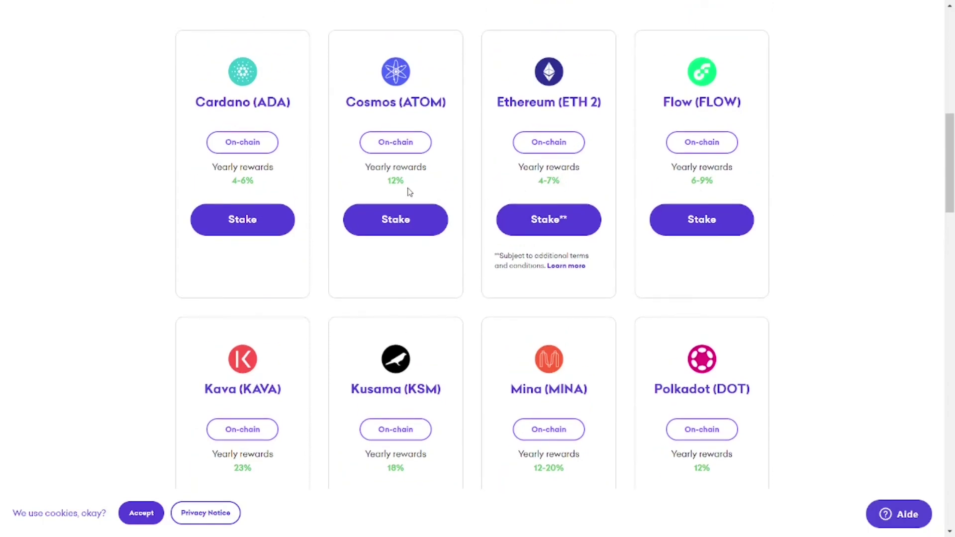
scroll(407, 194, down, 2)
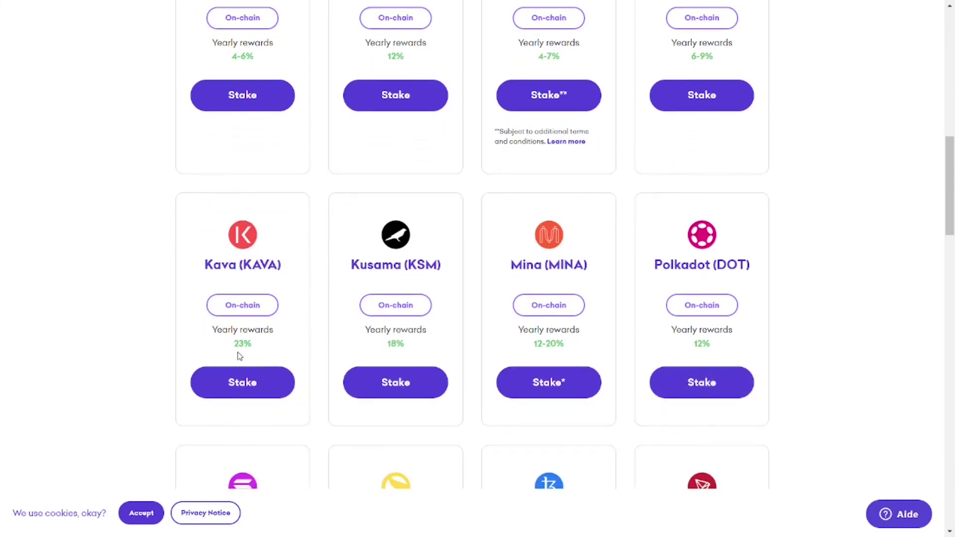
scroll(756, 281, down, 2)
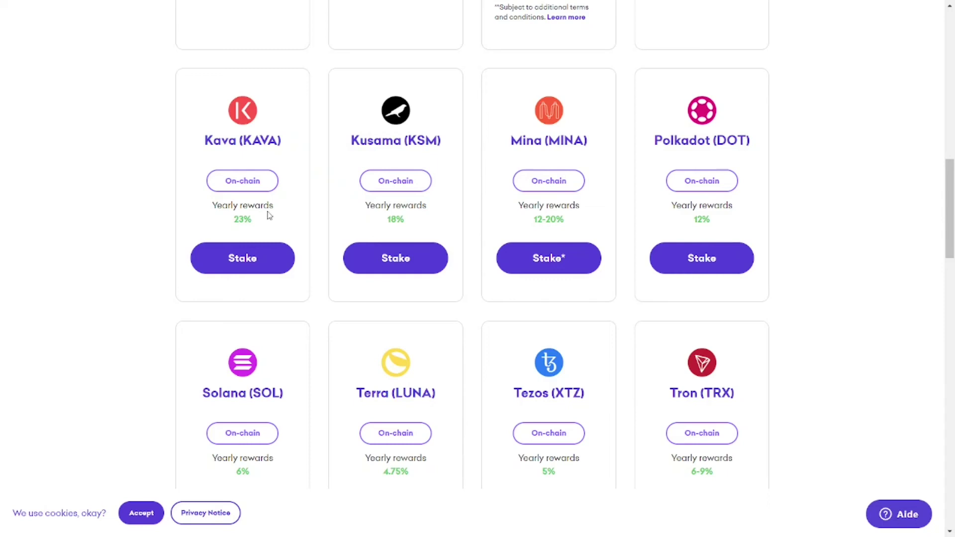
scroll(293, 209, up, 3)
scroll(319, 181, up, 3)
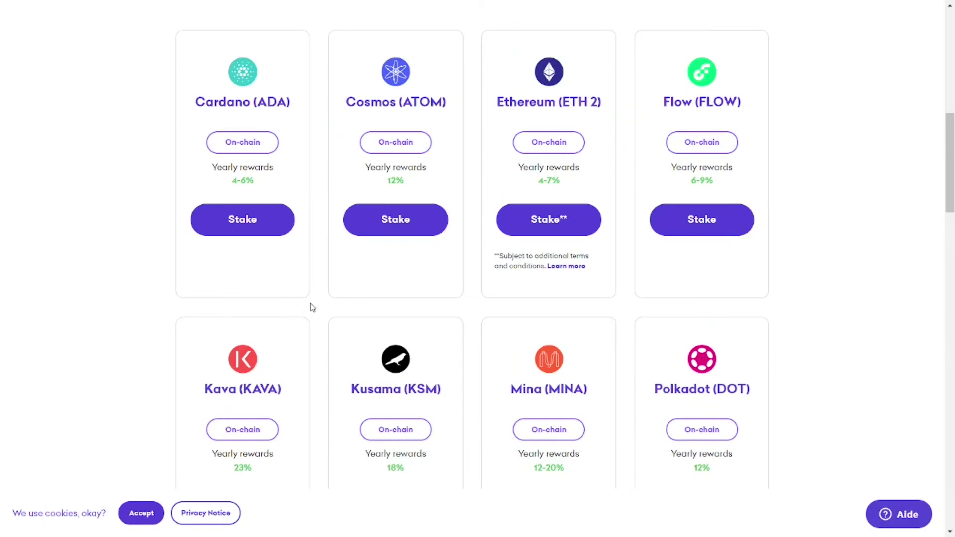
scroll(314, 306, up, 9)
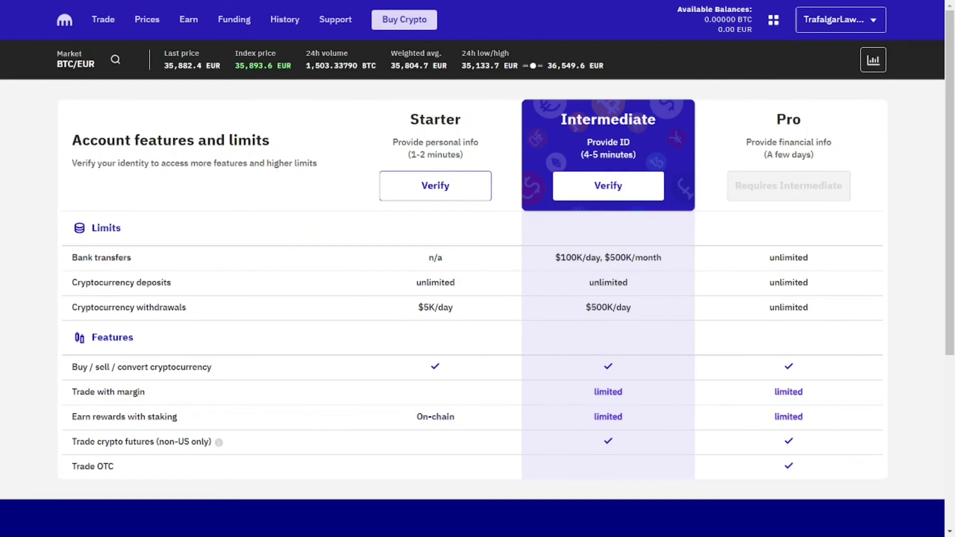
- Compare the Starter, Intermediate and Pro verification levels, examining the Intermediate limits for bank transfers and cryptocurrency withdrawals
scroll(477, 269, down, 1)
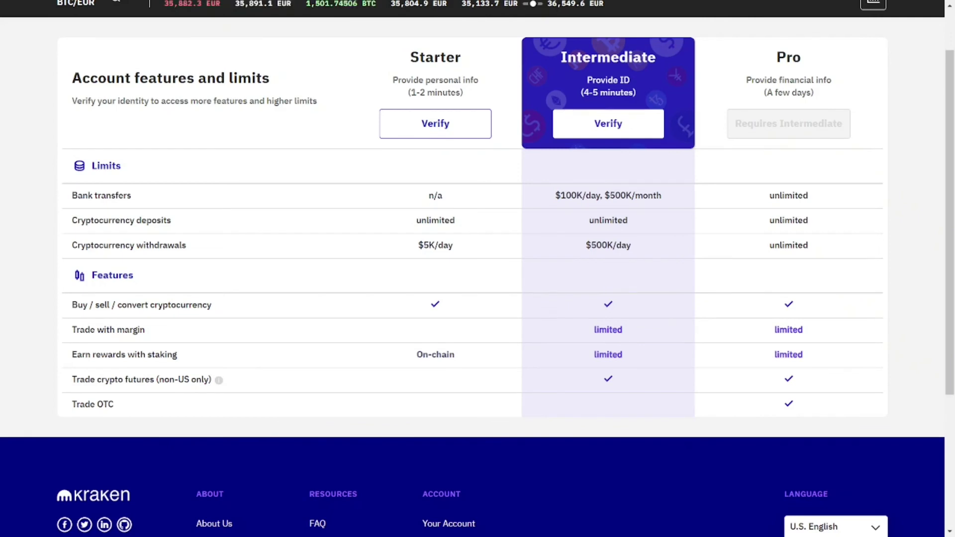
scroll(478, 268, up, 2)
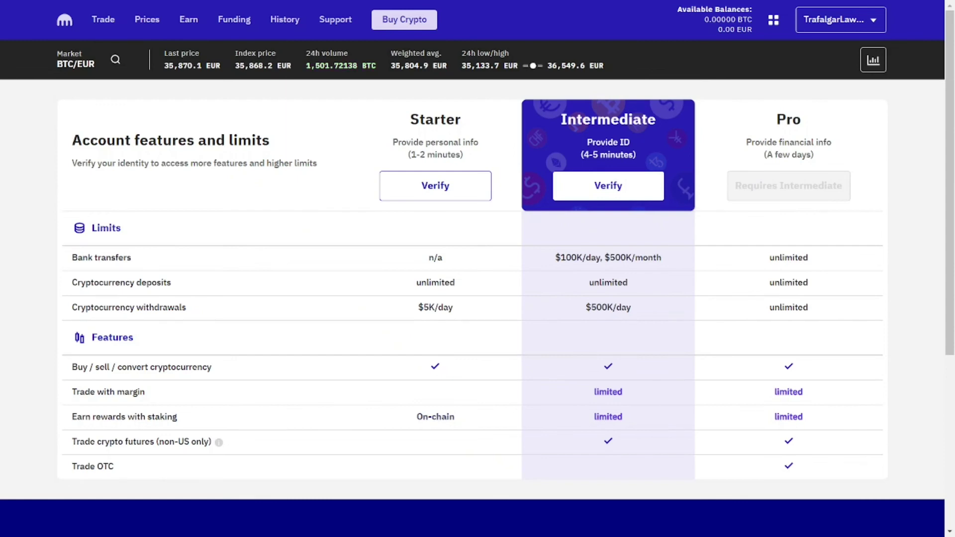
drag(560, 258, 591, 258)
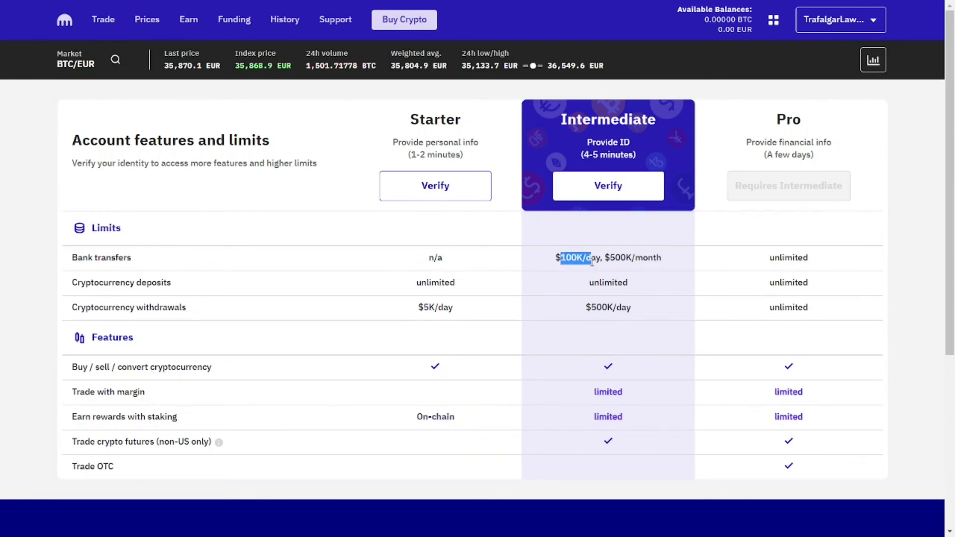
drag(602, 258, 633, 262)
drag(585, 307, 618, 317)
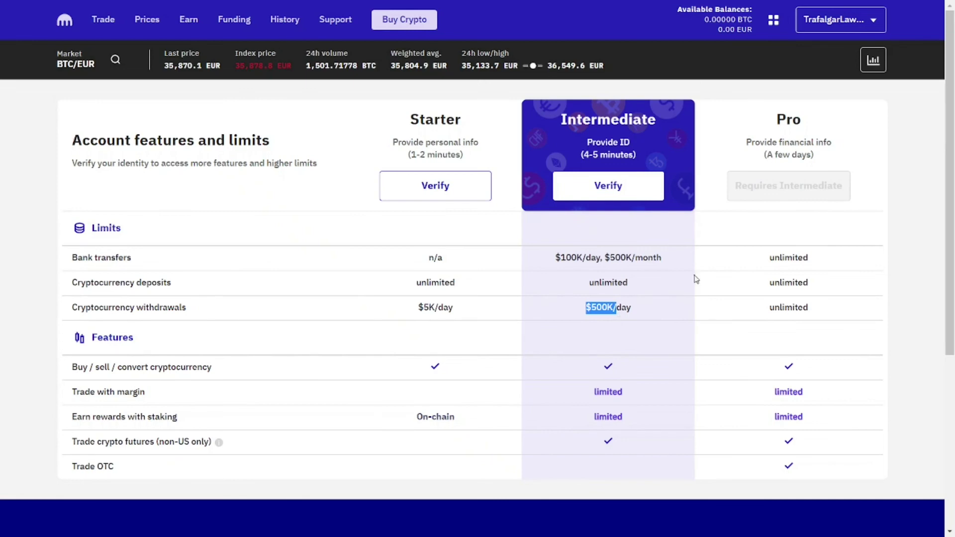
click(703, 146)
drag(643, 258, 577, 260)
drag(633, 307, 585, 308)
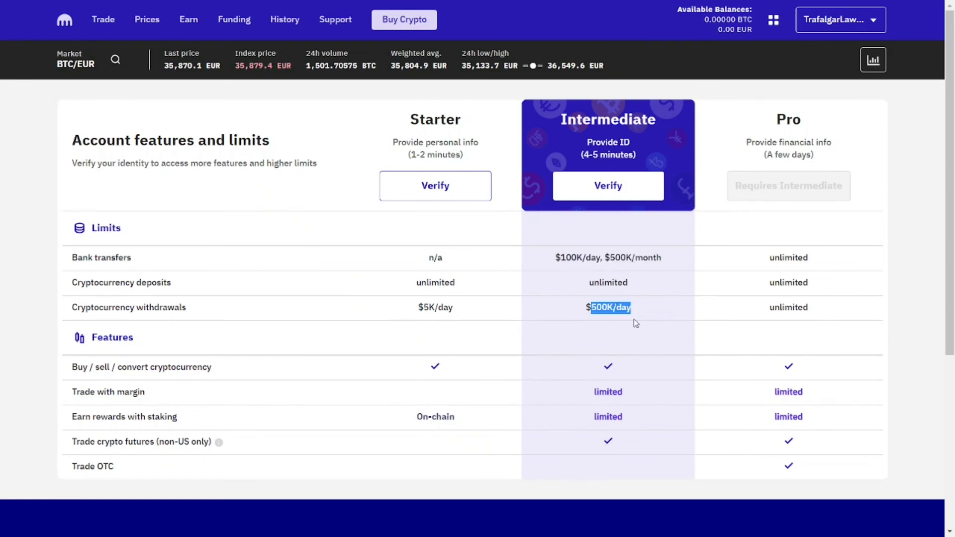
click(703, 146)
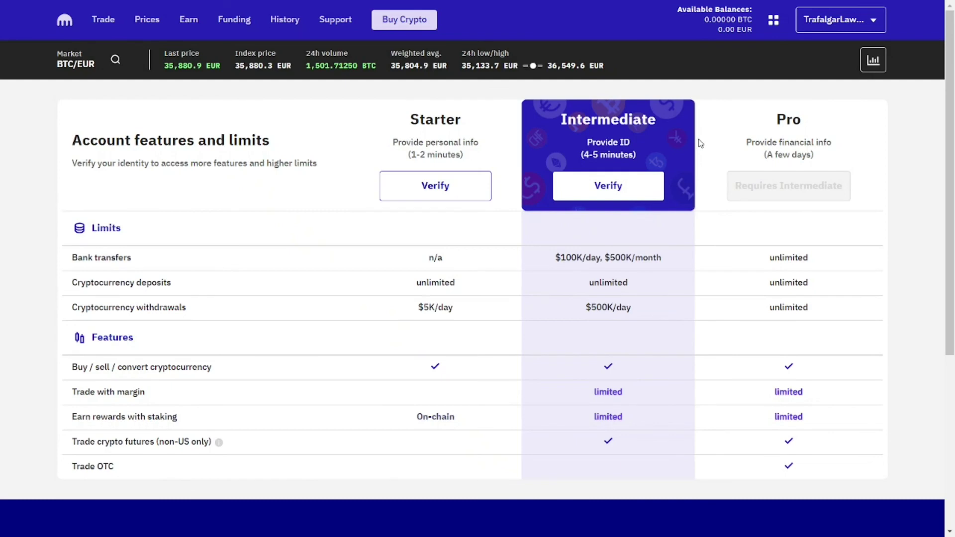
drag(604, 258, 635, 261)
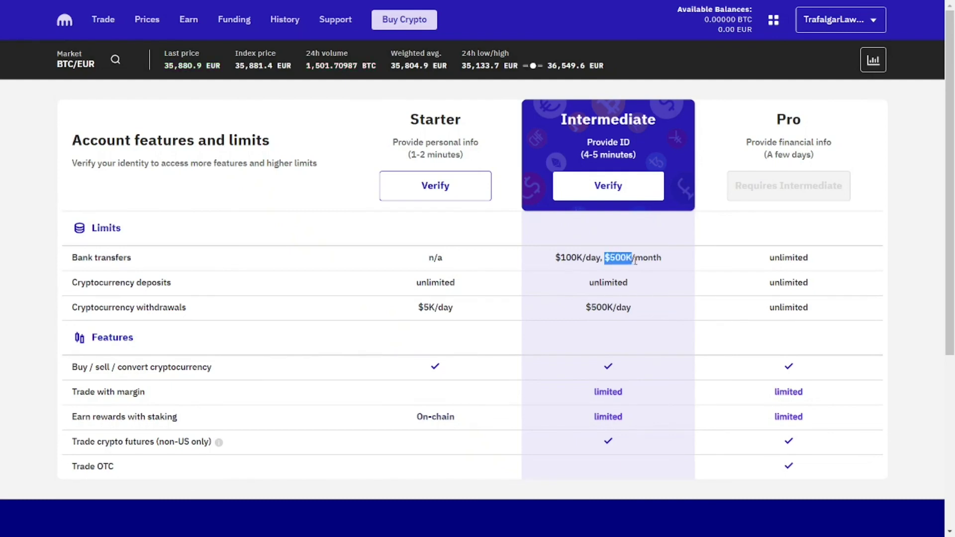
click(687, 242)
scroll(687, 243, down, 3)
scroll(687, 243, up, 1)
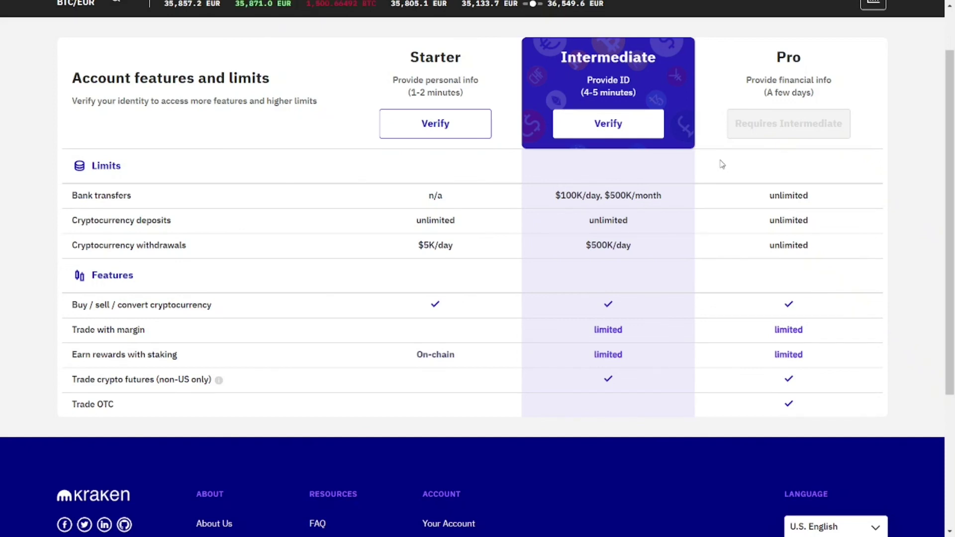
scroll(722, 164, up, 2)
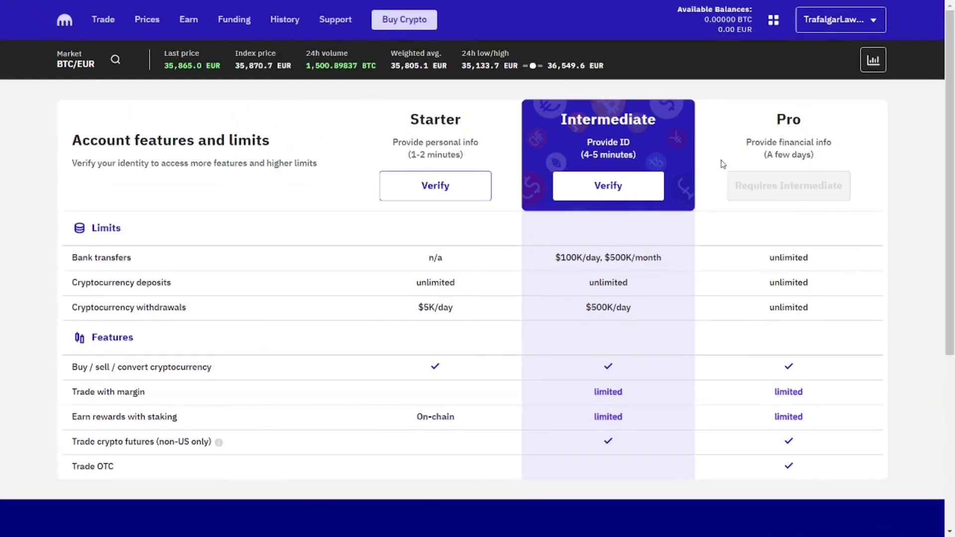